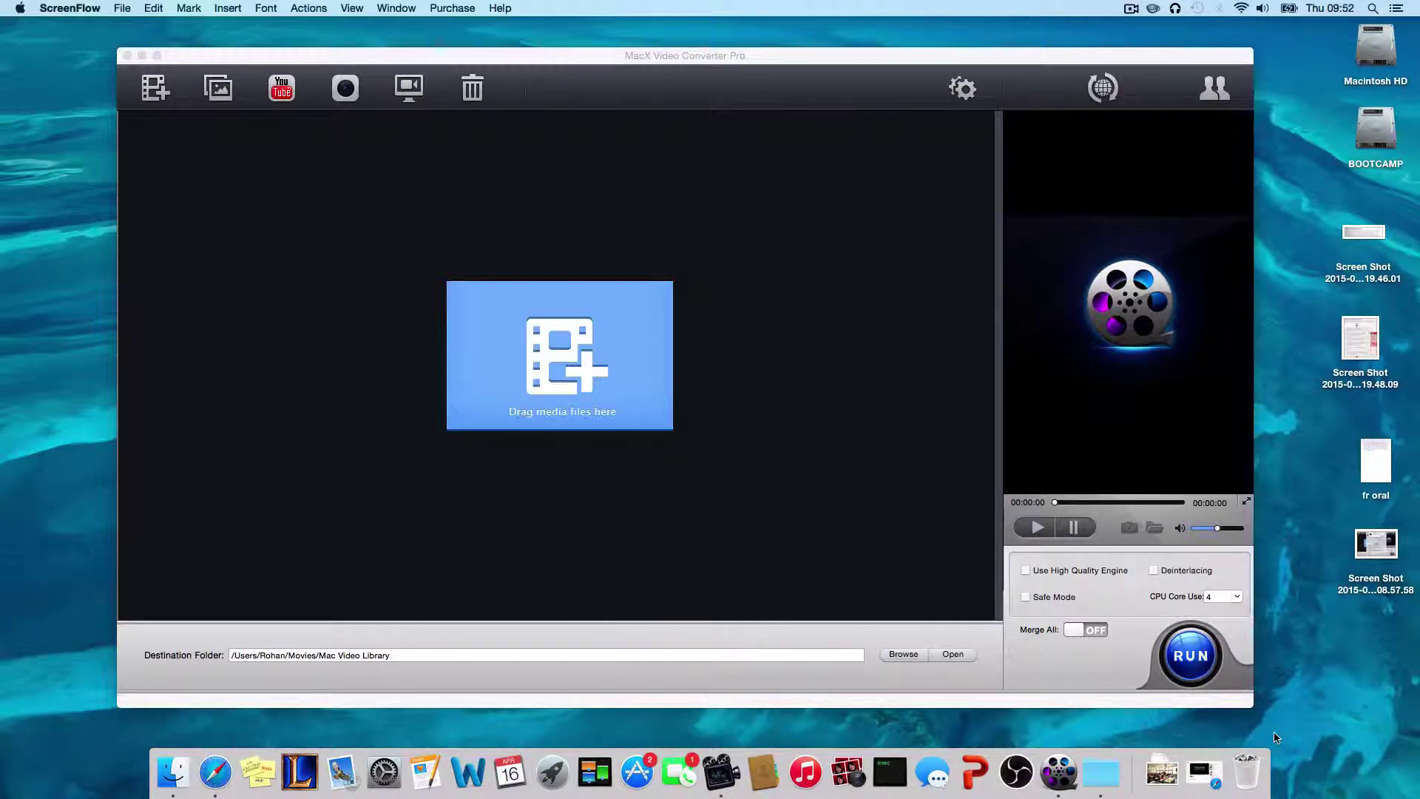
# Bring the MacX Video Converter Pro window to the front by nudging its title bar
pyautogui.moveTo(573, 57); pyautogui.dragTo(596, 53)
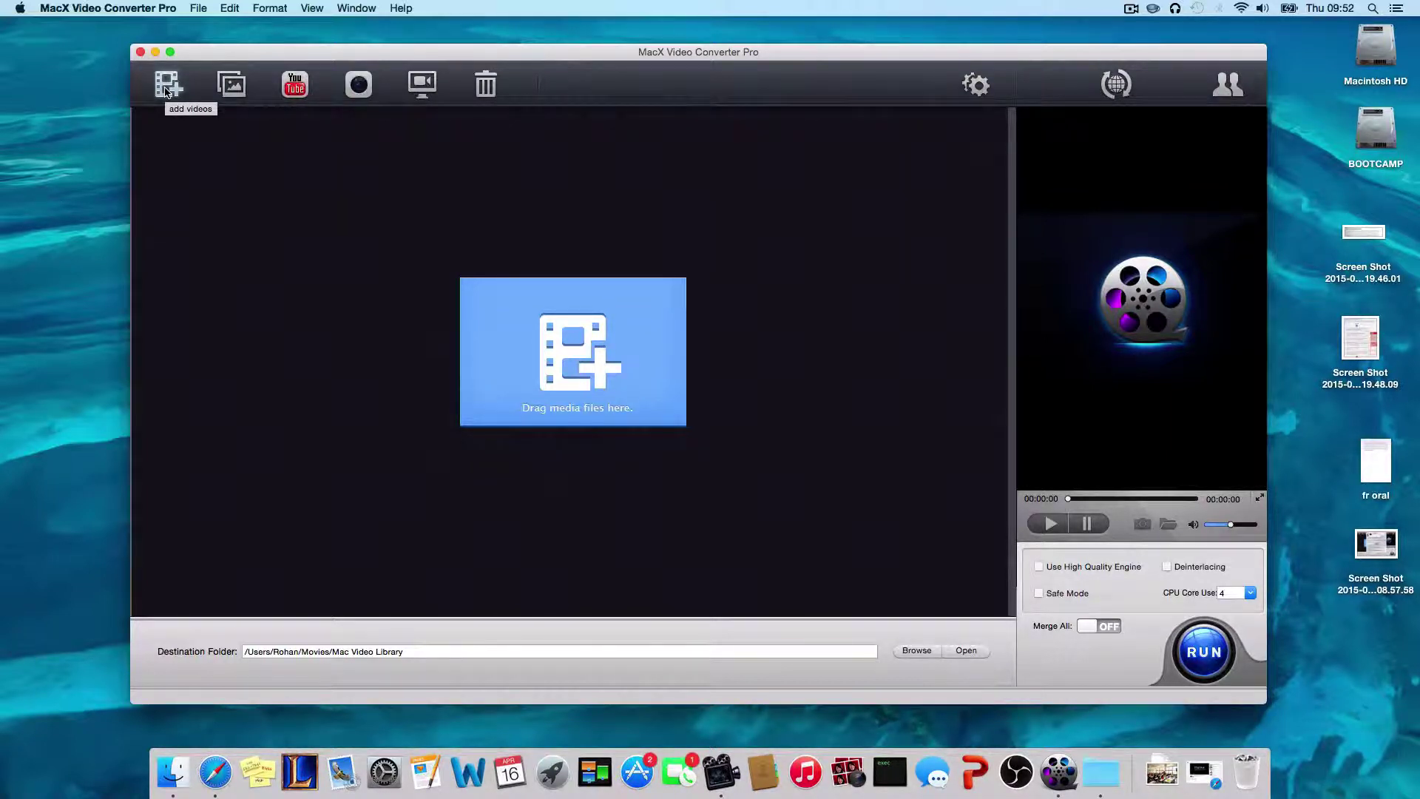
# Add earth video.mp4 from the Documents folder as the video to convert
pyautogui.click(167, 87)
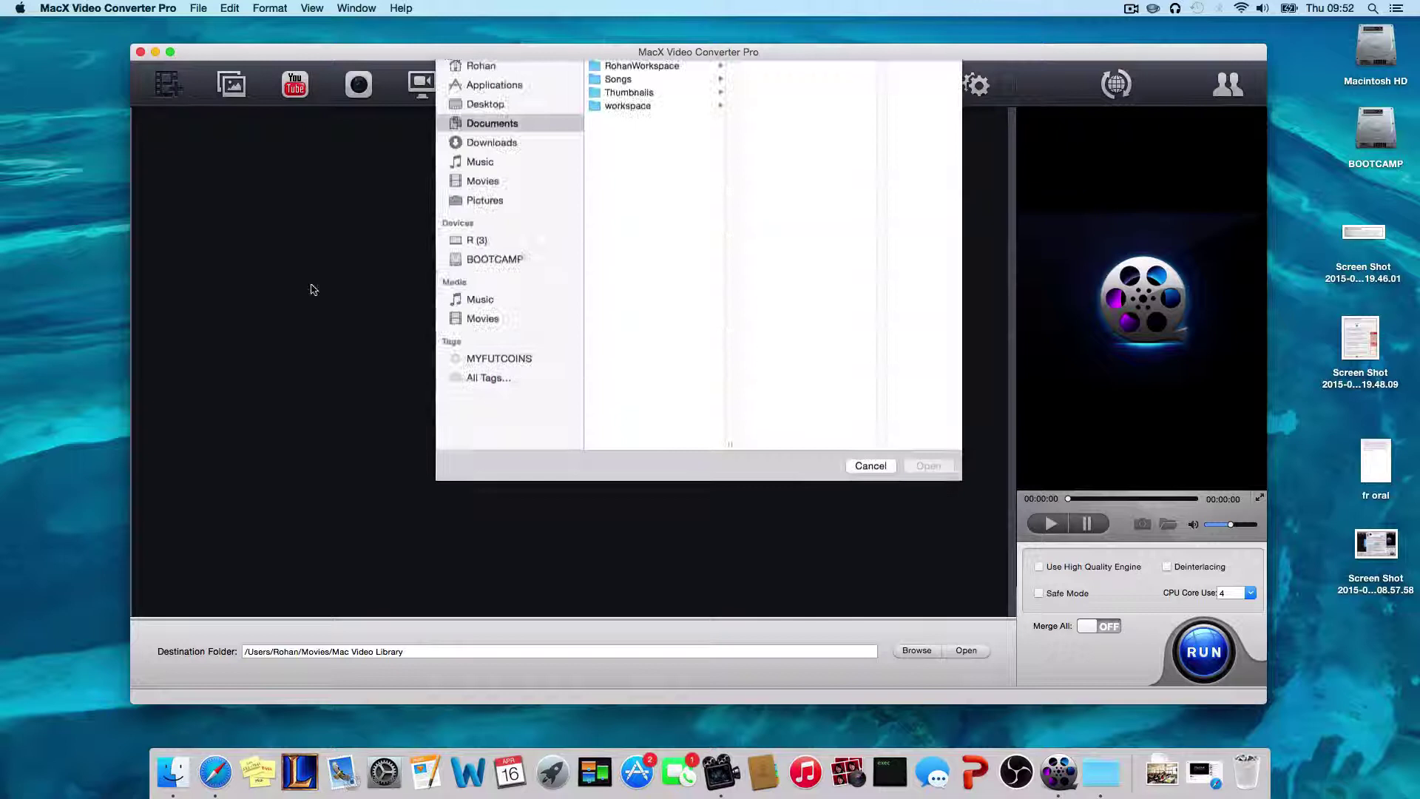
pyautogui.click(491, 216)
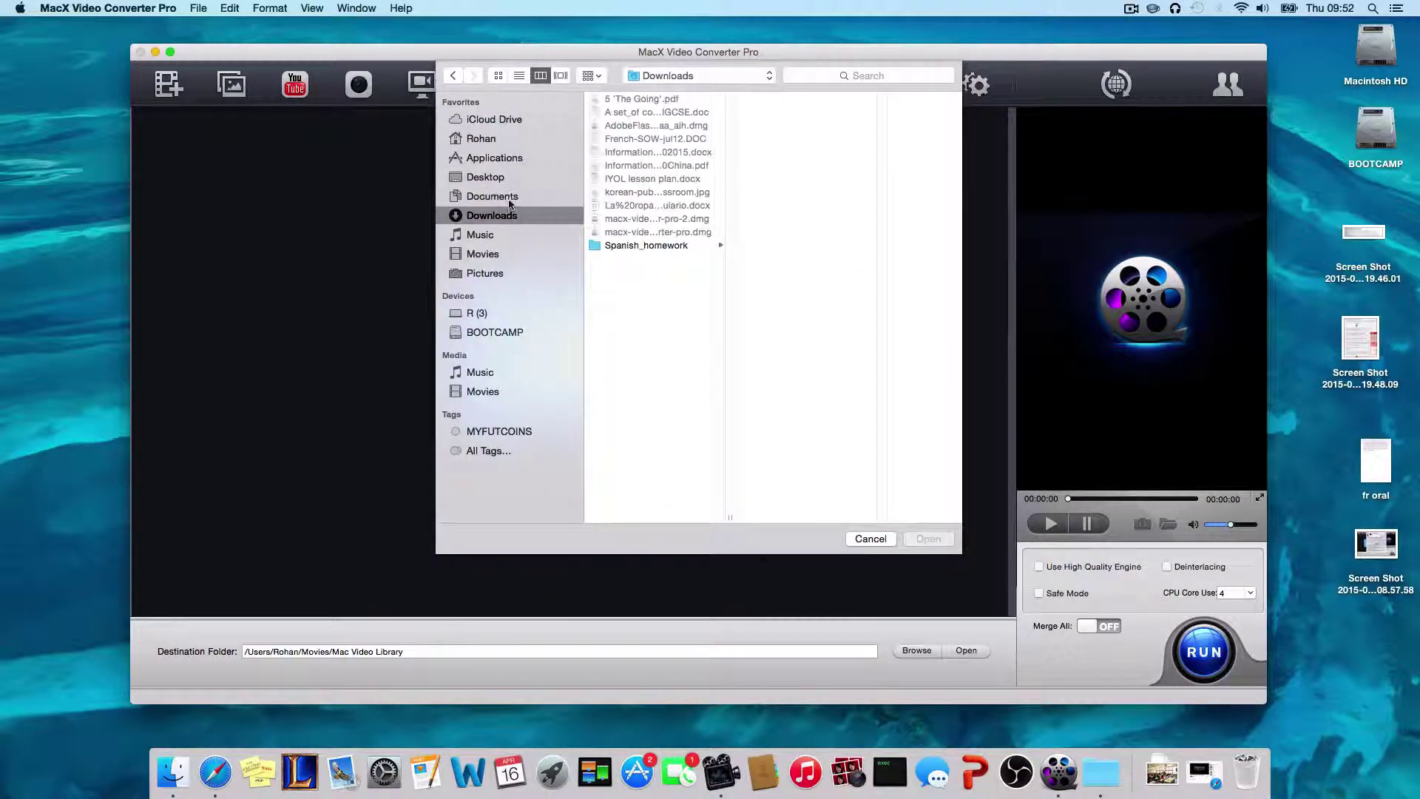
pyautogui.click(501, 196)
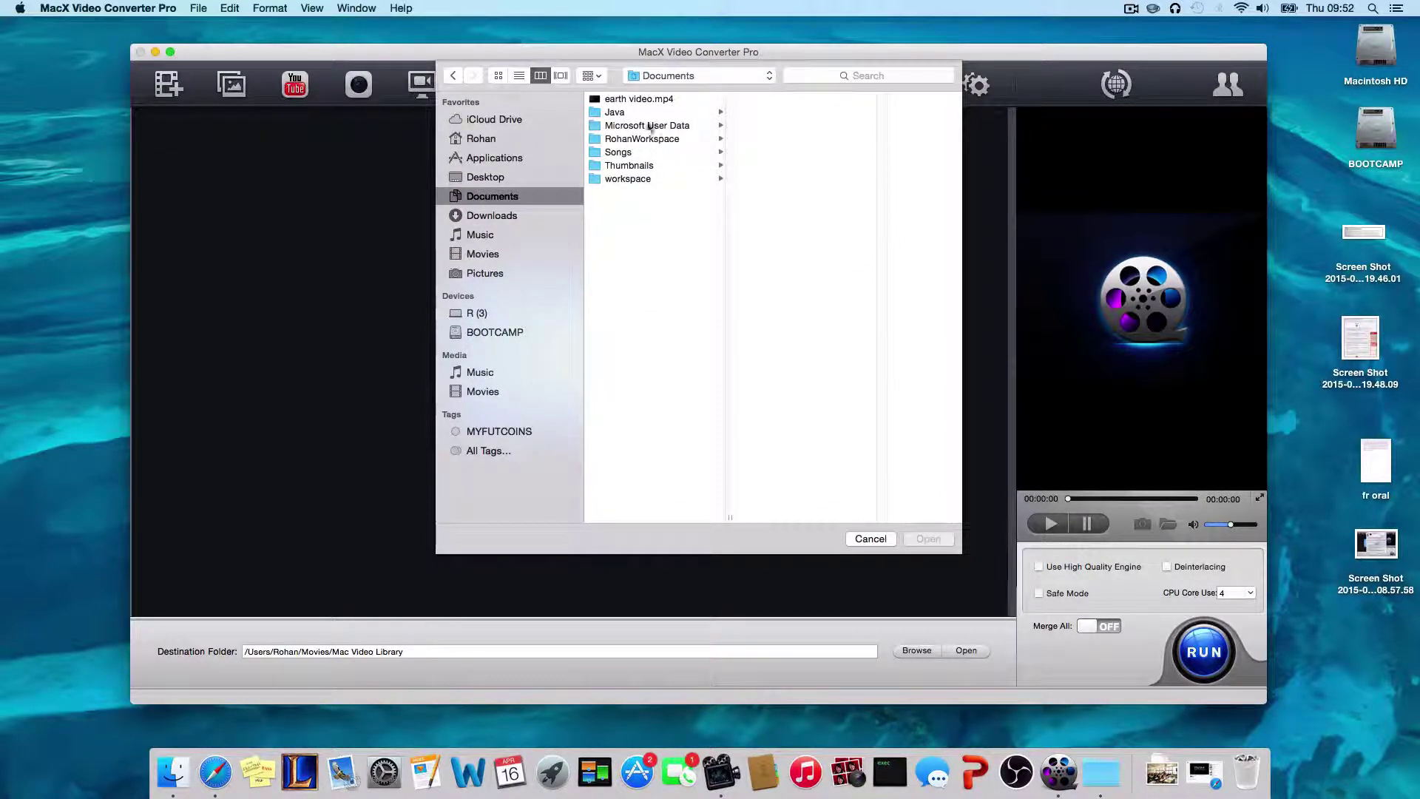
pyautogui.click(641, 100)
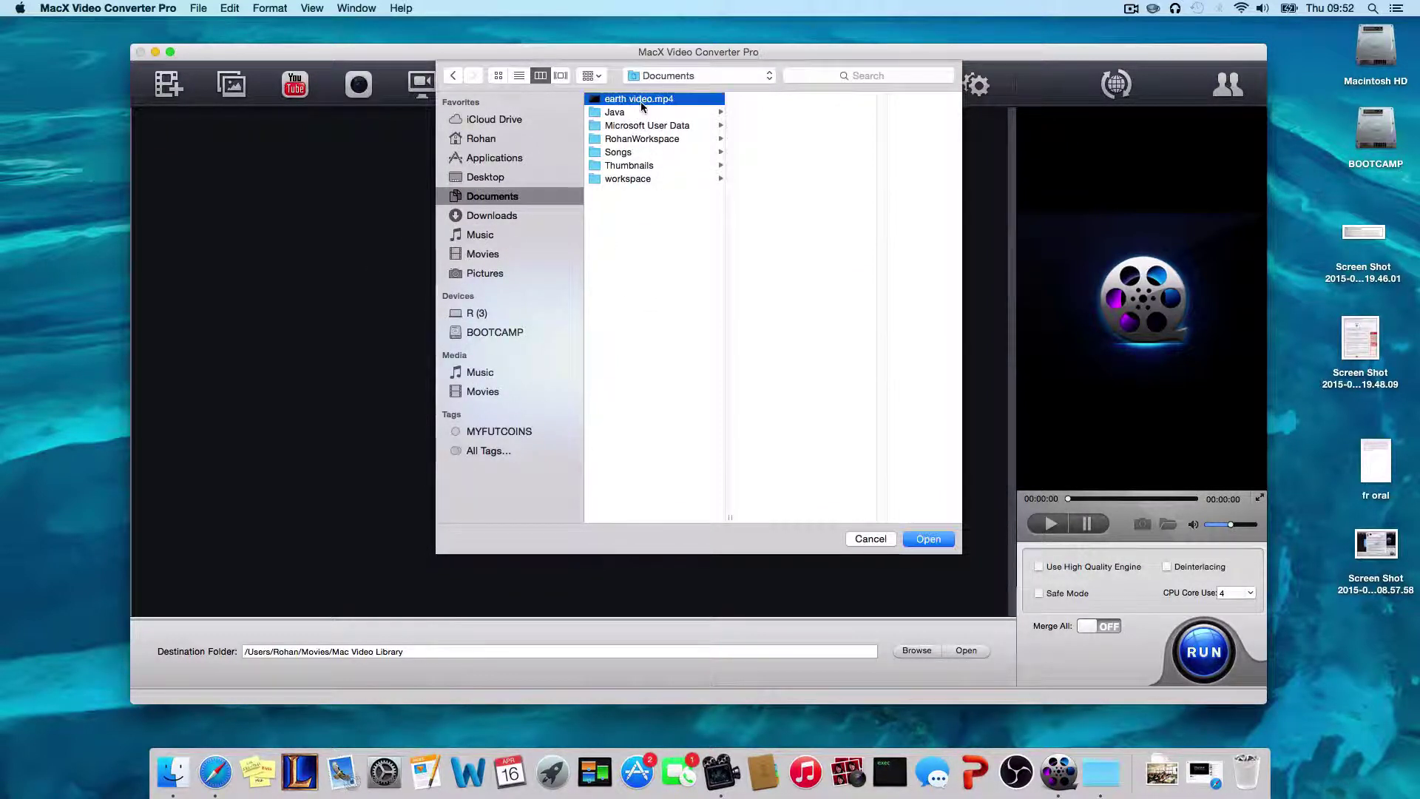
pyautogui.click(934, 539)
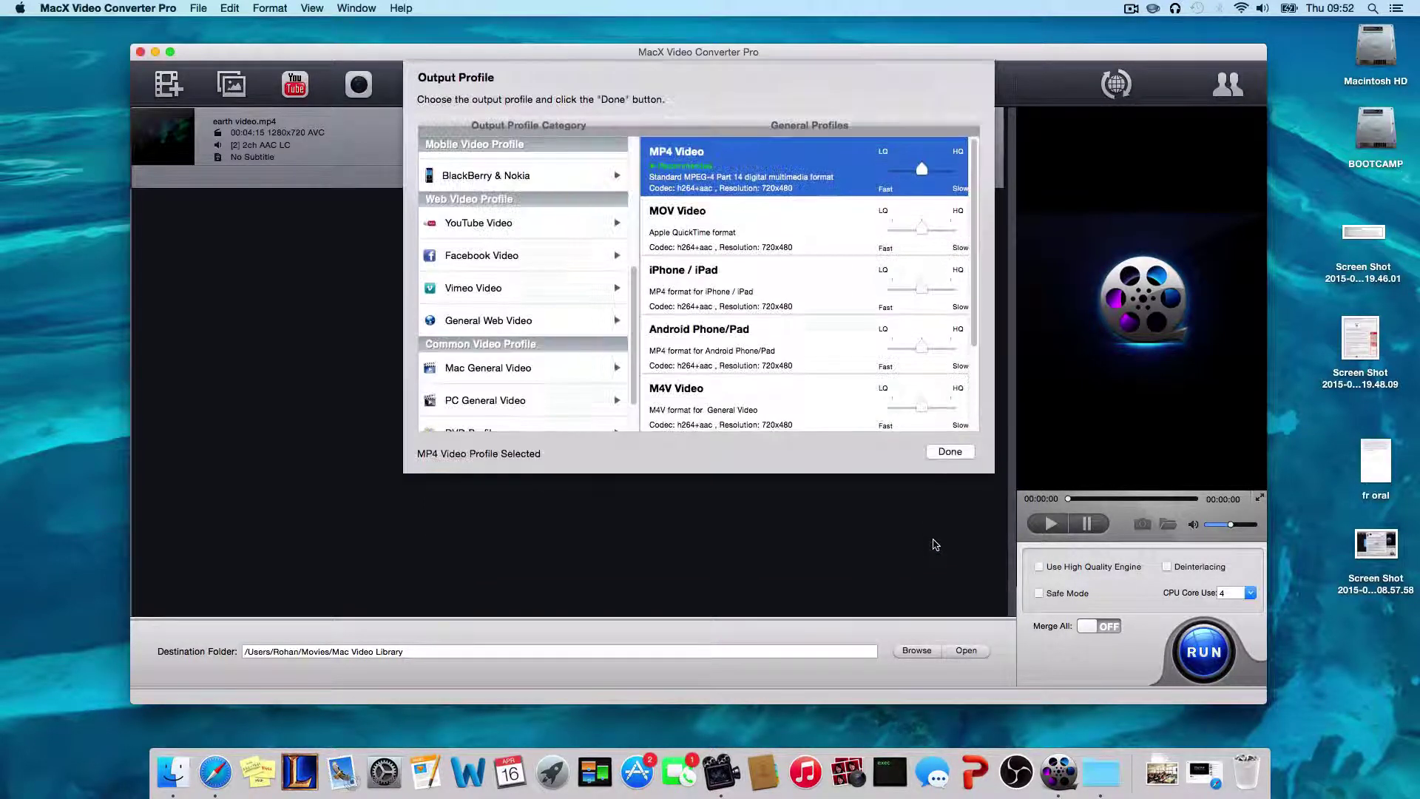
pyautogui.scroll(-2, 562, 340)
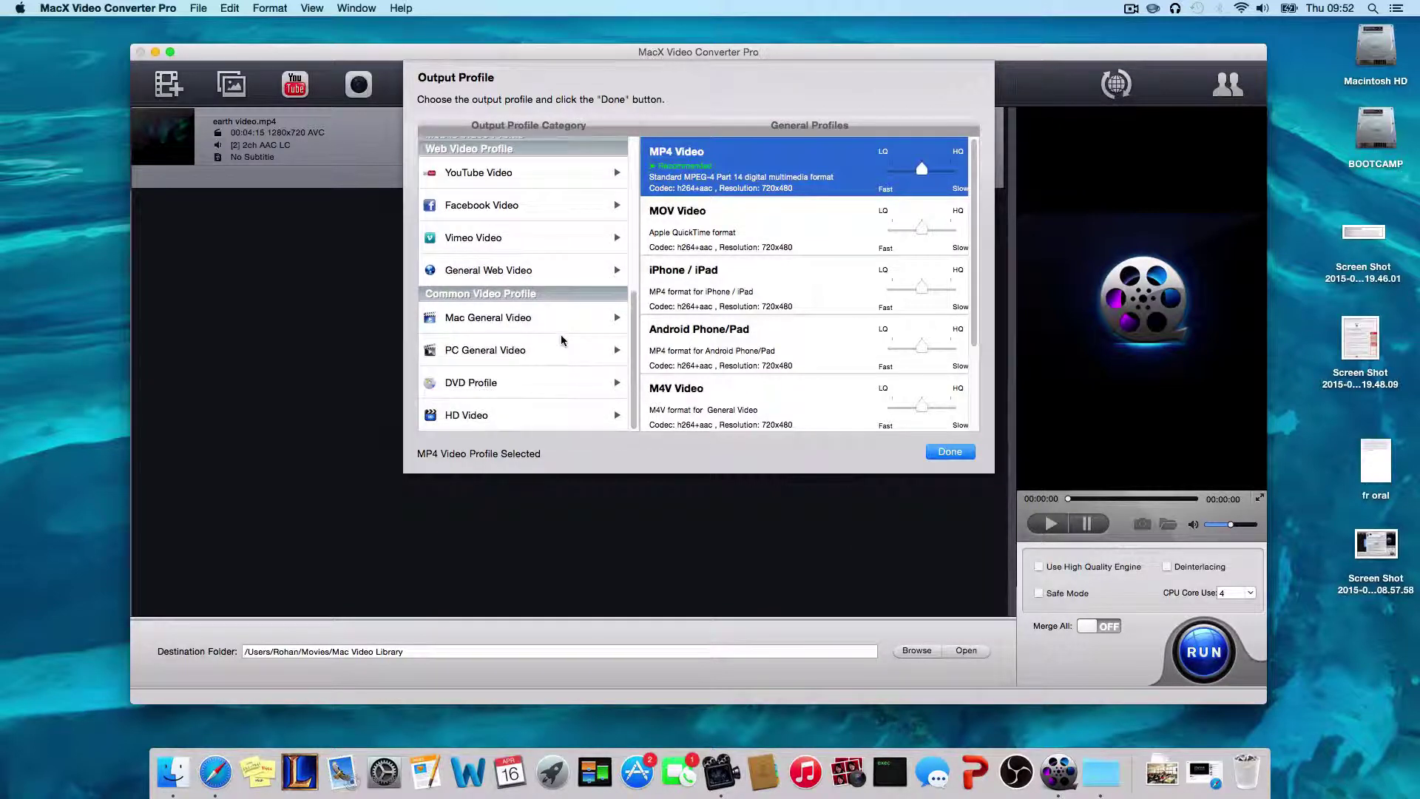
pyautogui.scroll(5, 561, 339)
pyautogui.scroll(-1, 525, 338)
pyautogui.scroll(-5, 525, 339)
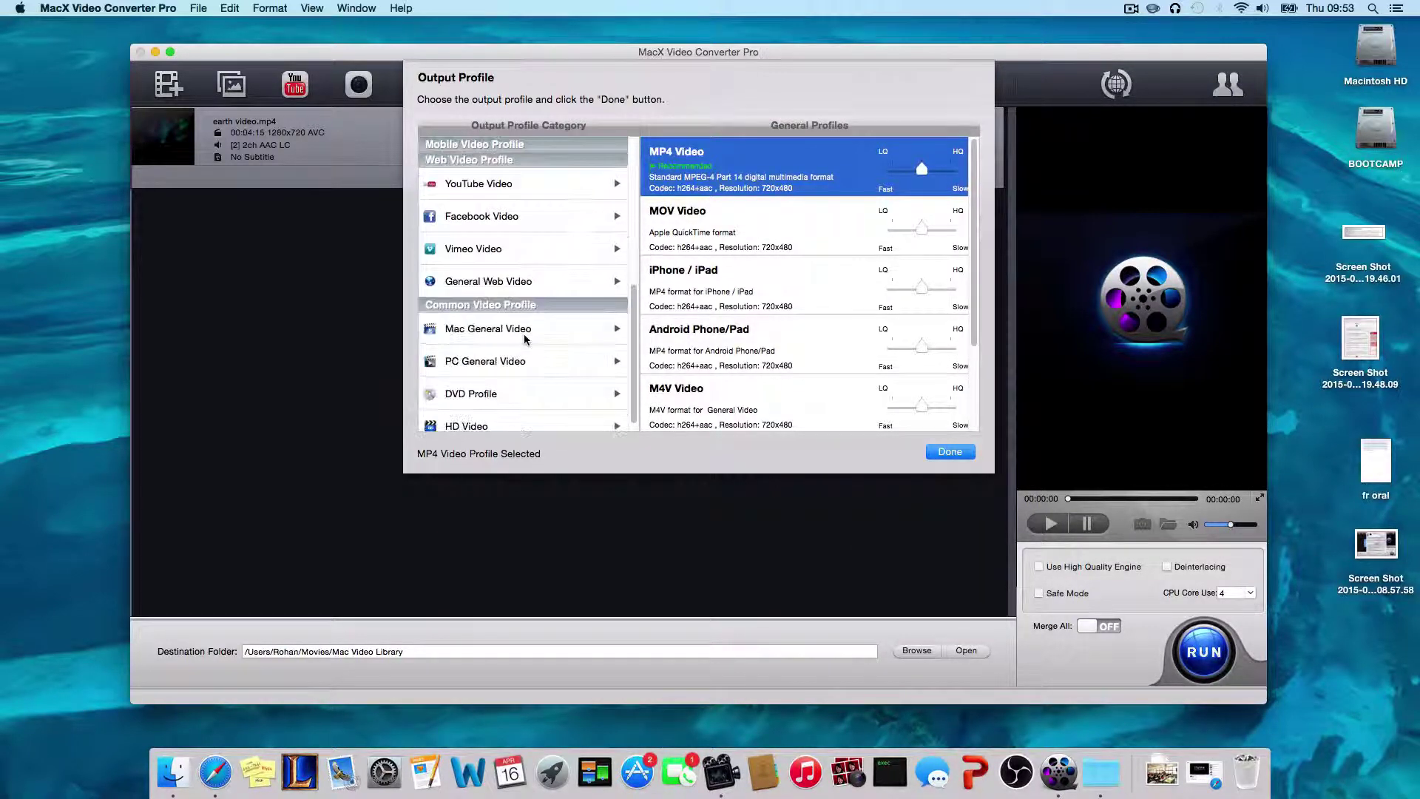
pyautogui.scroll(5, 526, 339)
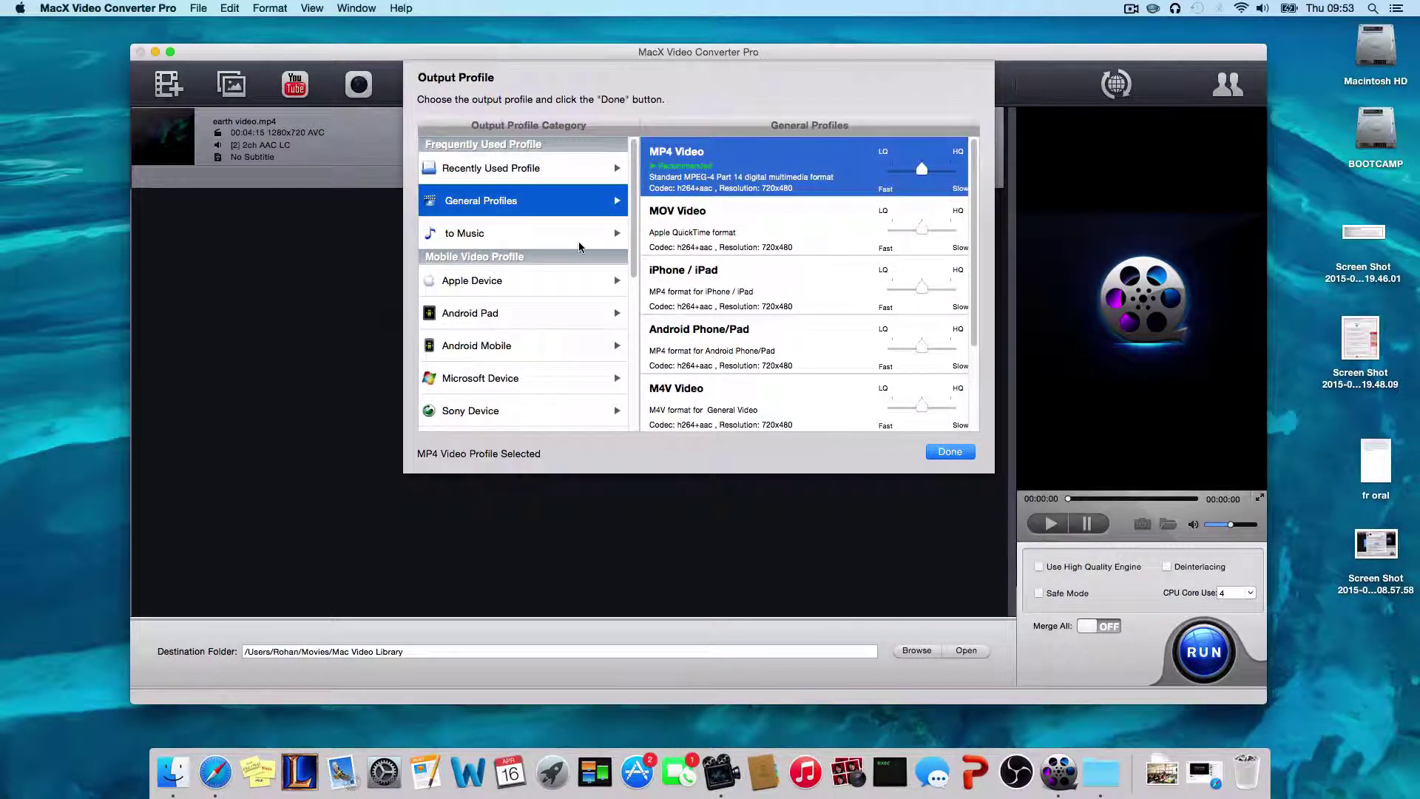
pyautogui.moveTo(974, 246); pyautogui.dragTo(975, 331)
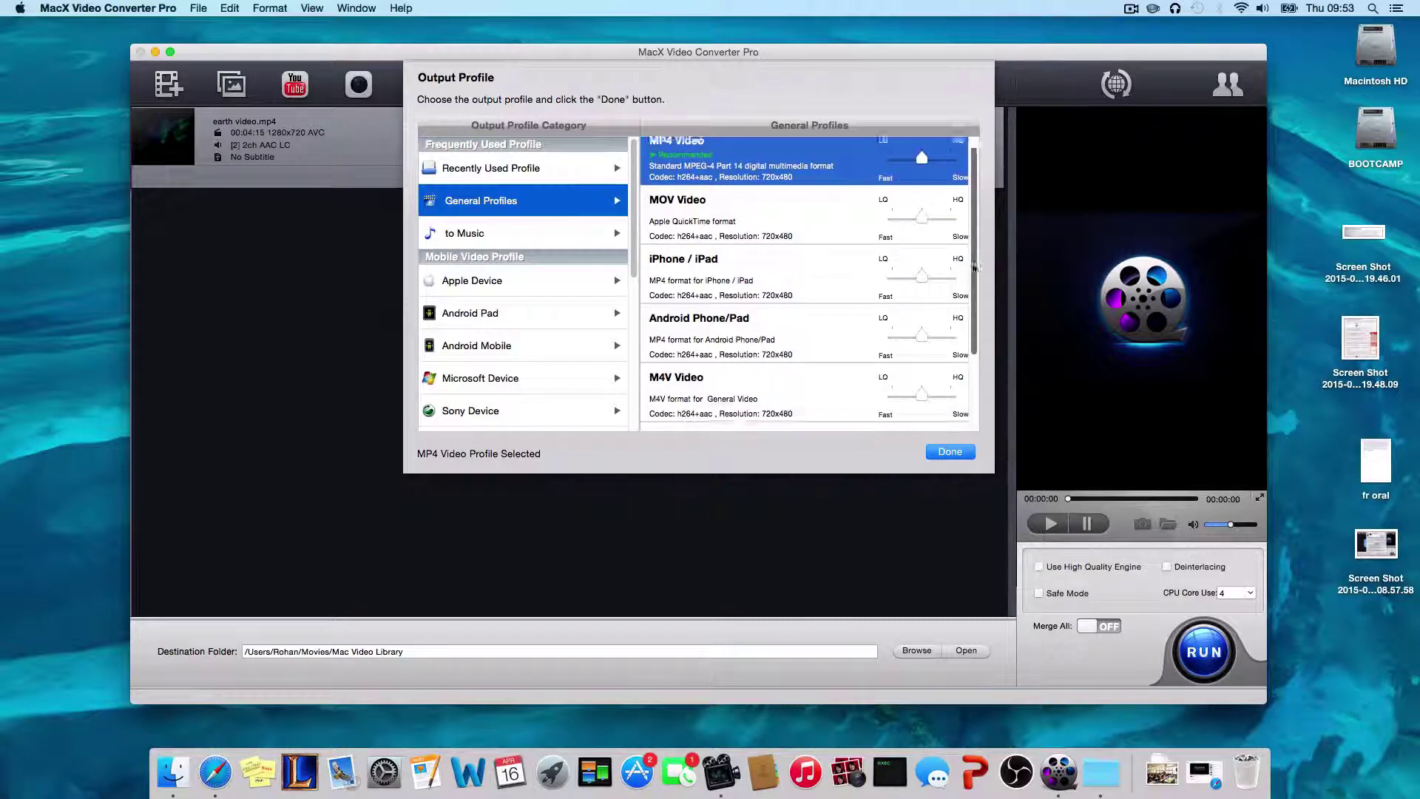
pyautogui.scroll(5, 966, 351)
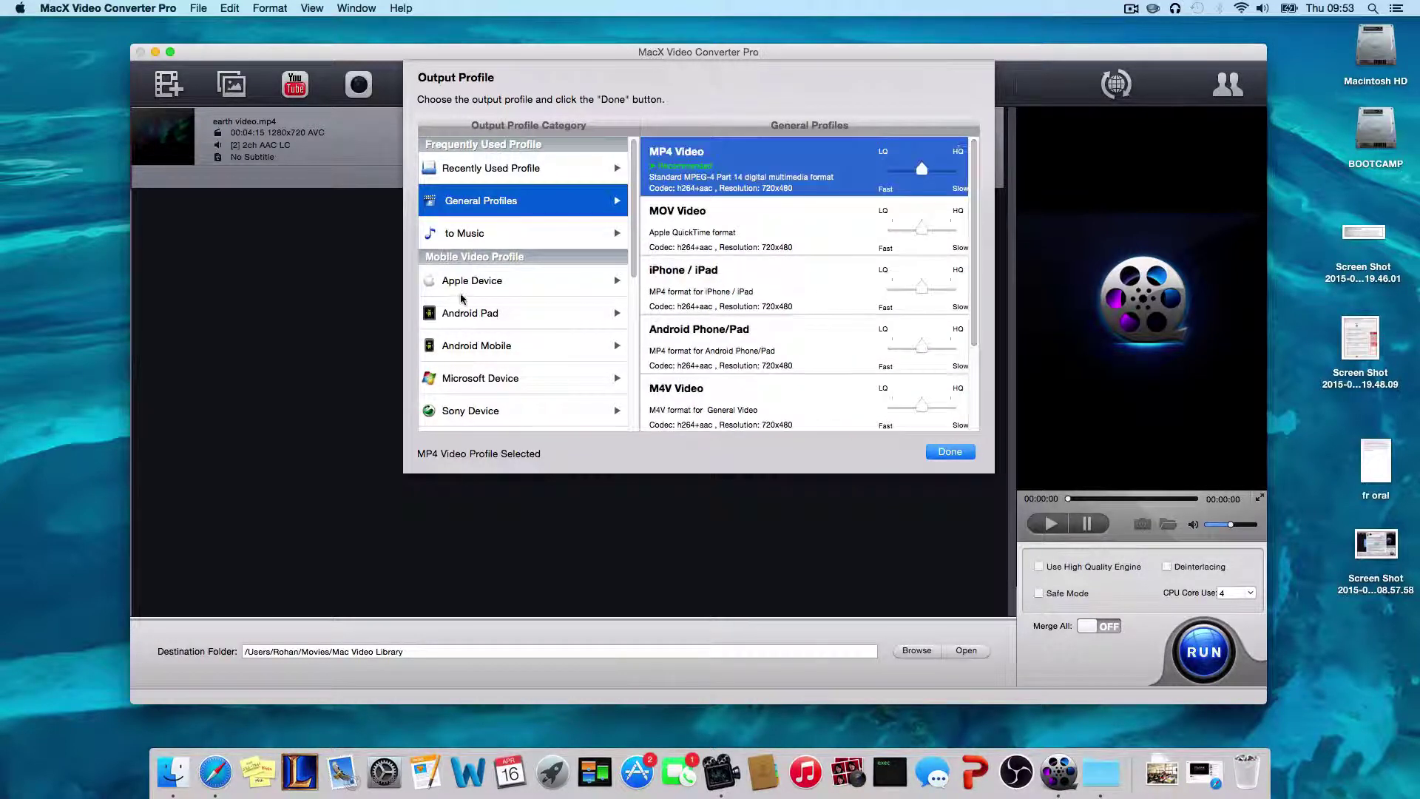
# Browse the recent, general, Apple iPhone, Android tablet and Amazon Kindle output profile categories
pyautogui.click(493, 172)
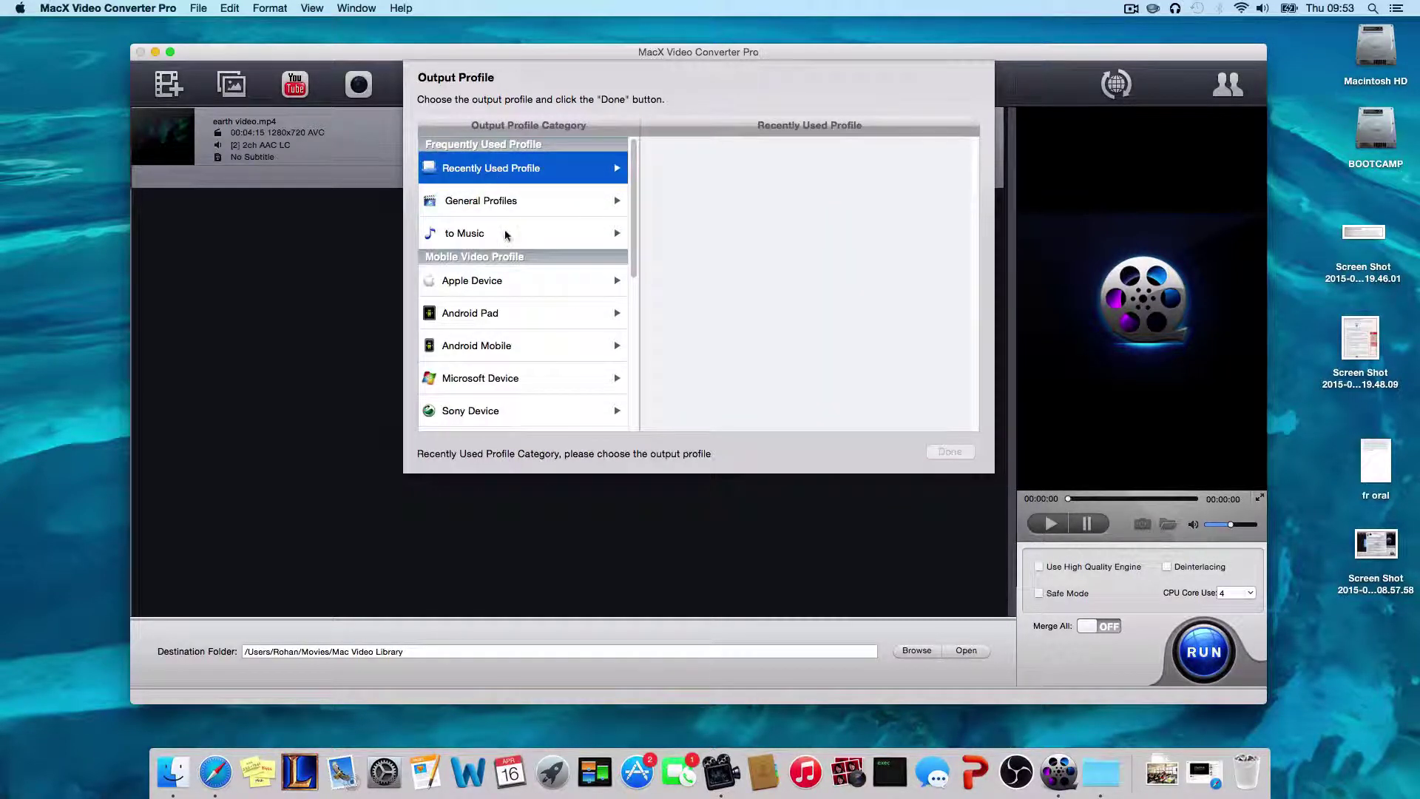
pyautogui.click(501, 201)
pyautogui.click(500, 283)
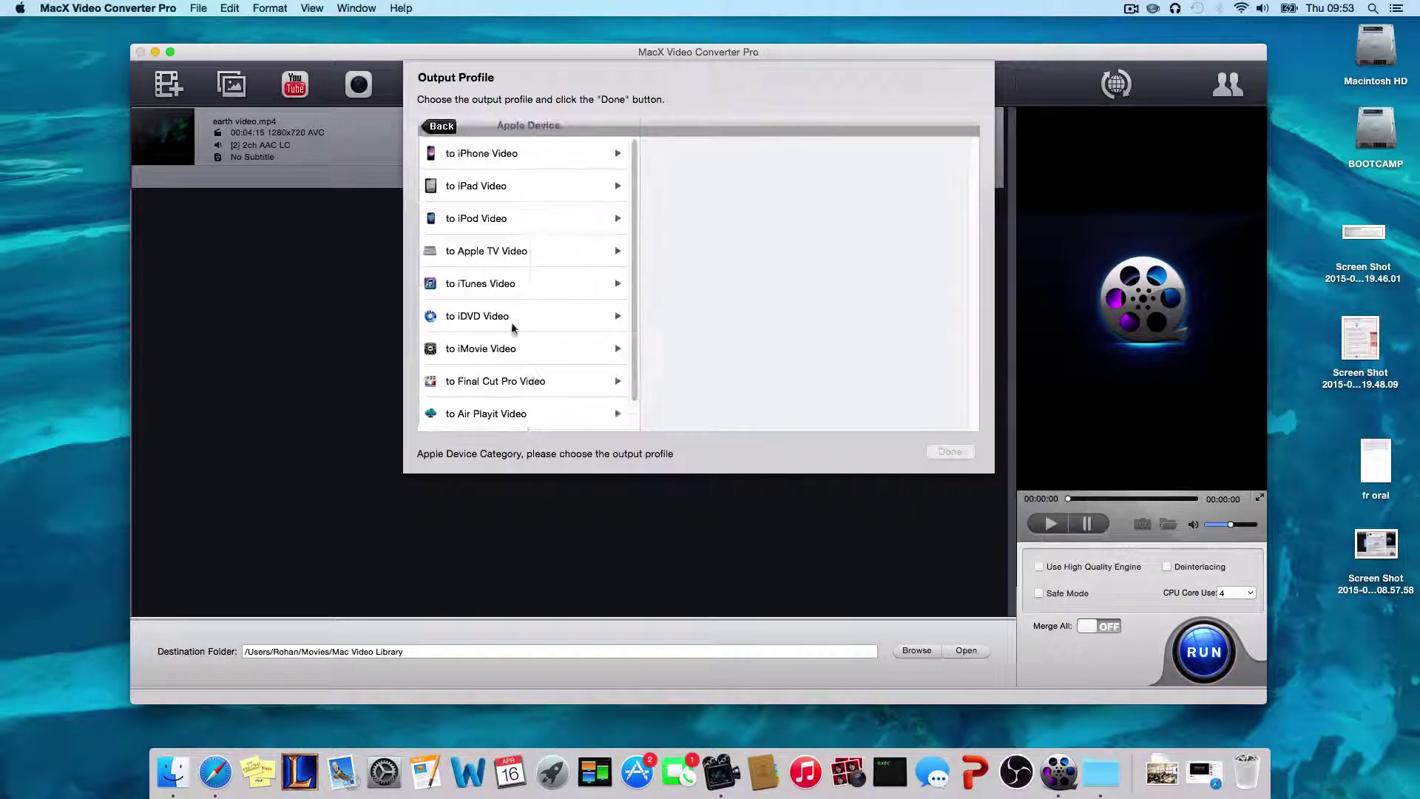
pyautogui.scroll(-1, 514, 319)
pyautogui.scroll(1, 520, 278)
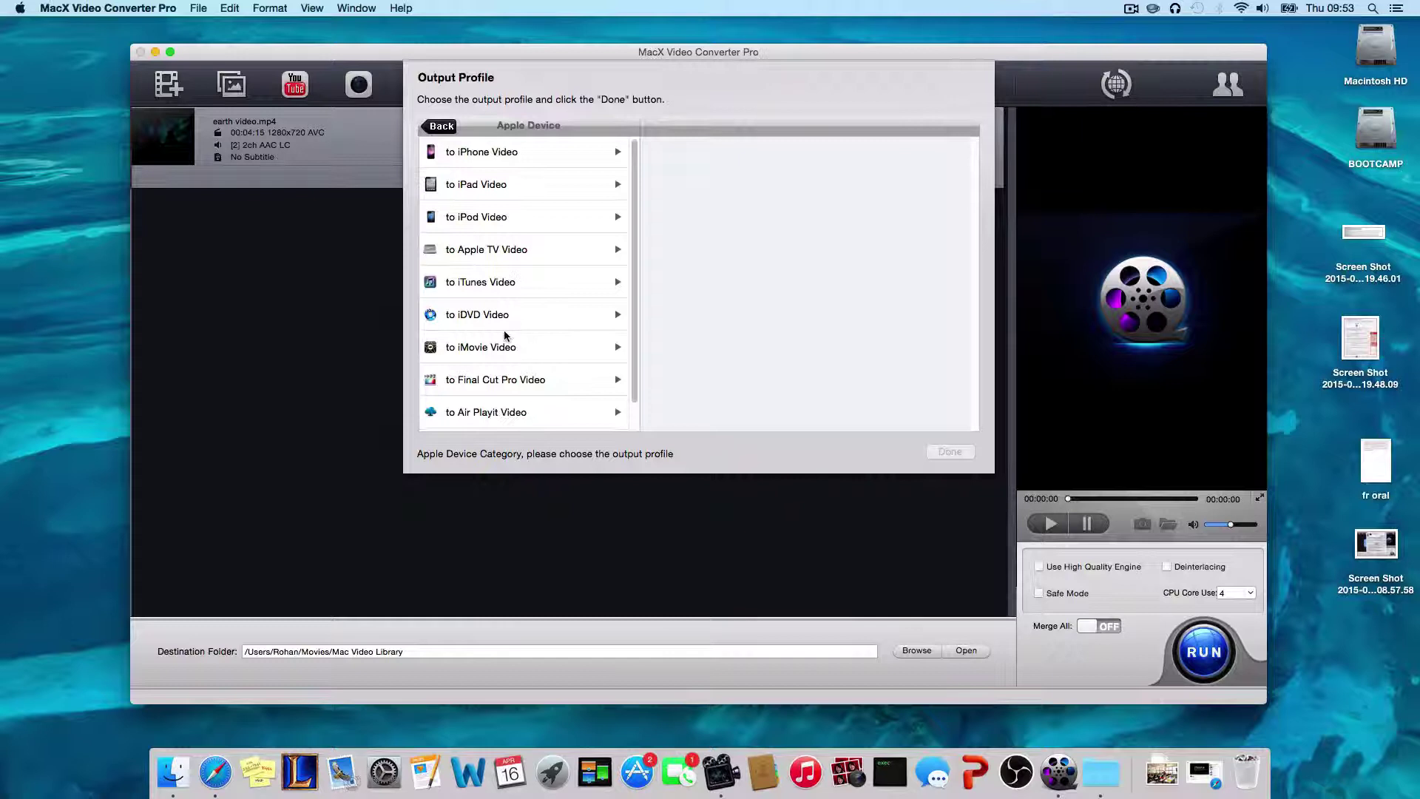
pyautogui.scroll(-1, 505, 334)
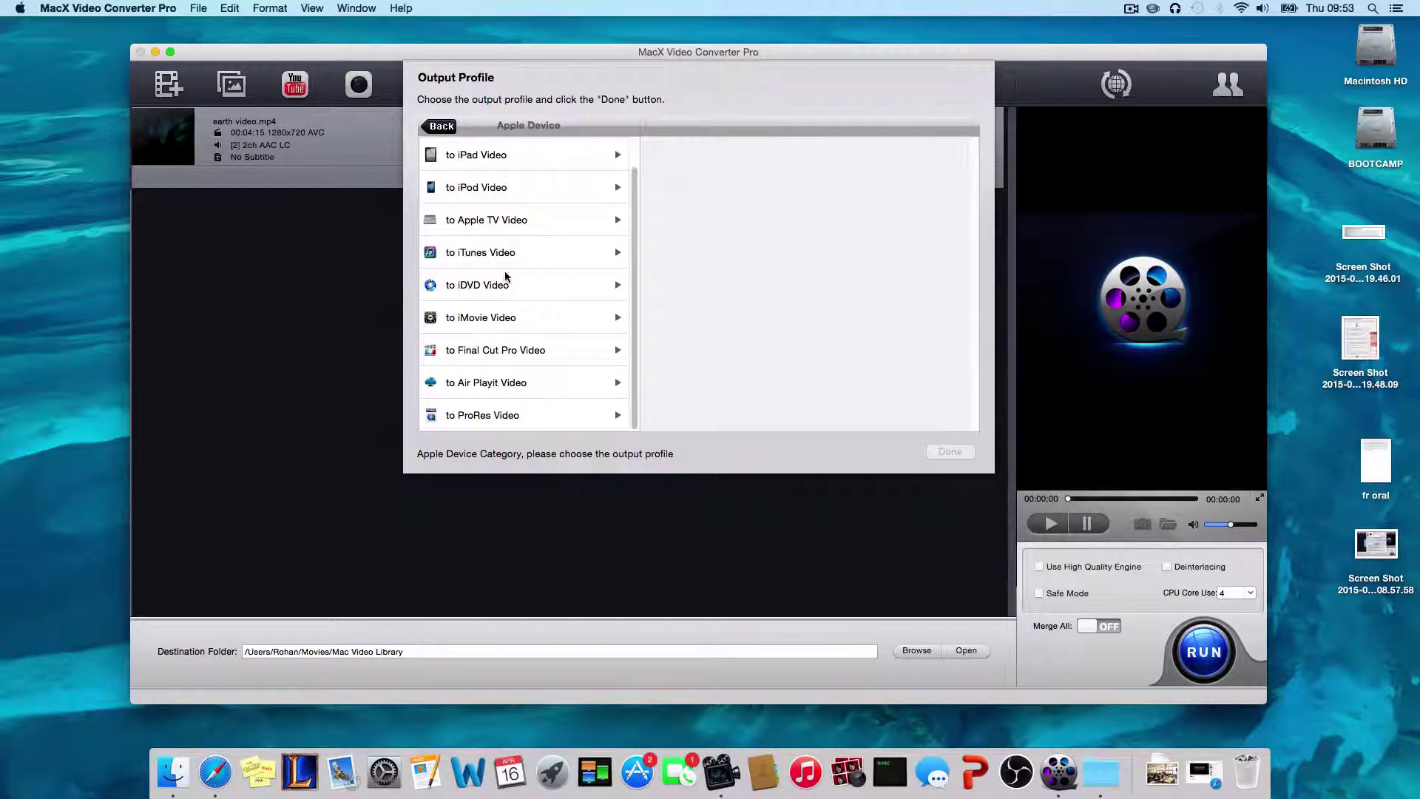
pyautogui.scroll(1, 507, 276)
pyautogui.click(533, 157)
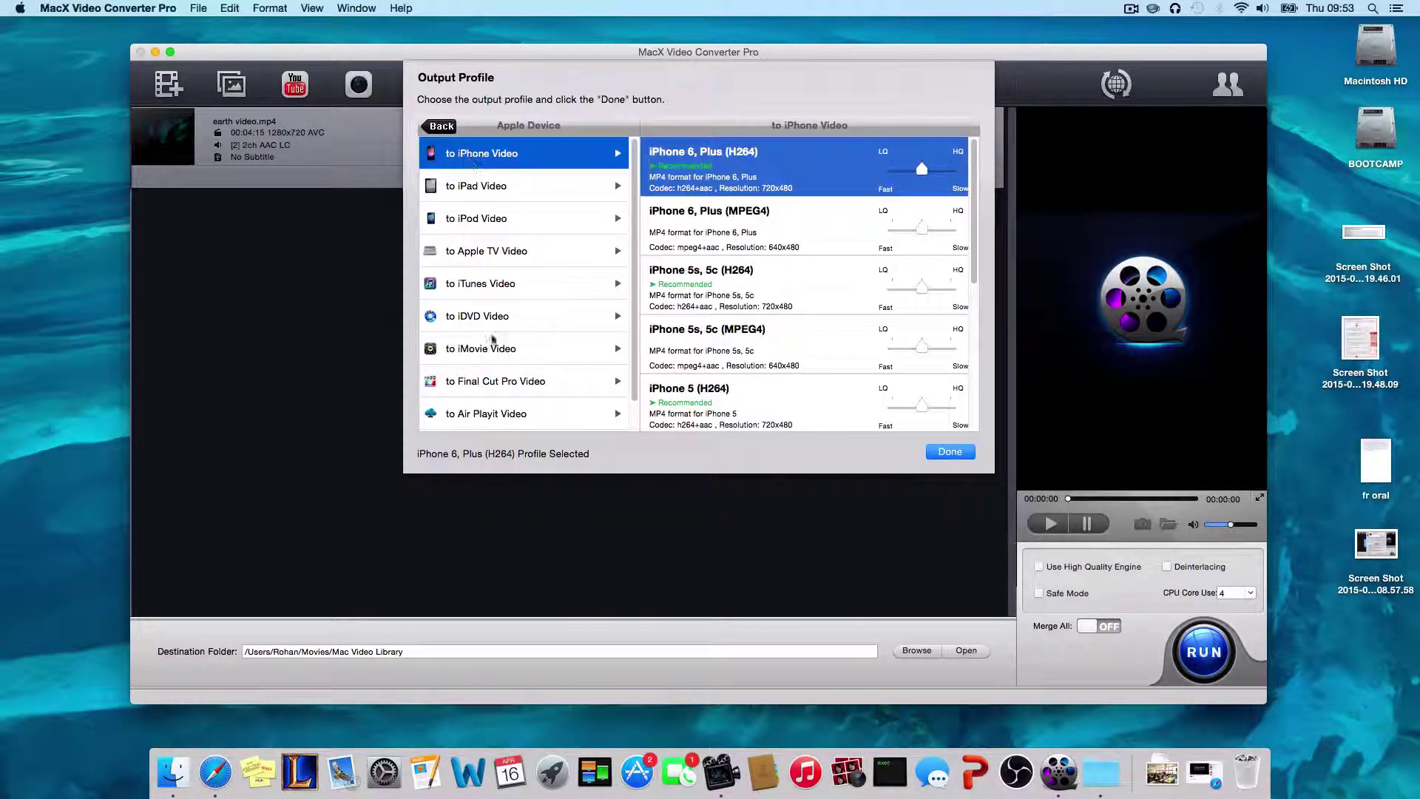
pyautogui.scroll(-3, 777, 322)
pyautogui.scroll(-3, 782, 333)
pyautogui.scroll(-3, 785, 341)
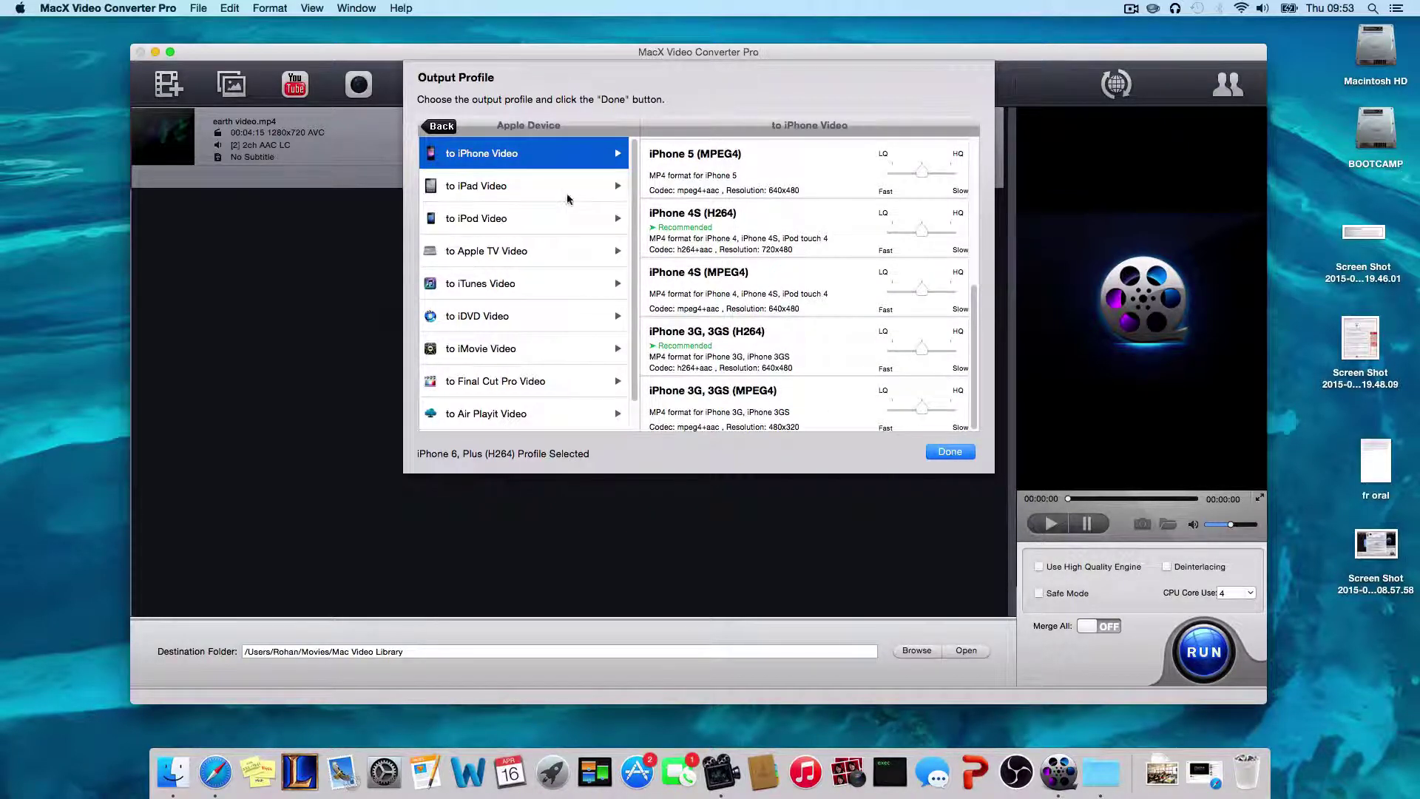
pyautogui.click(440, 125)
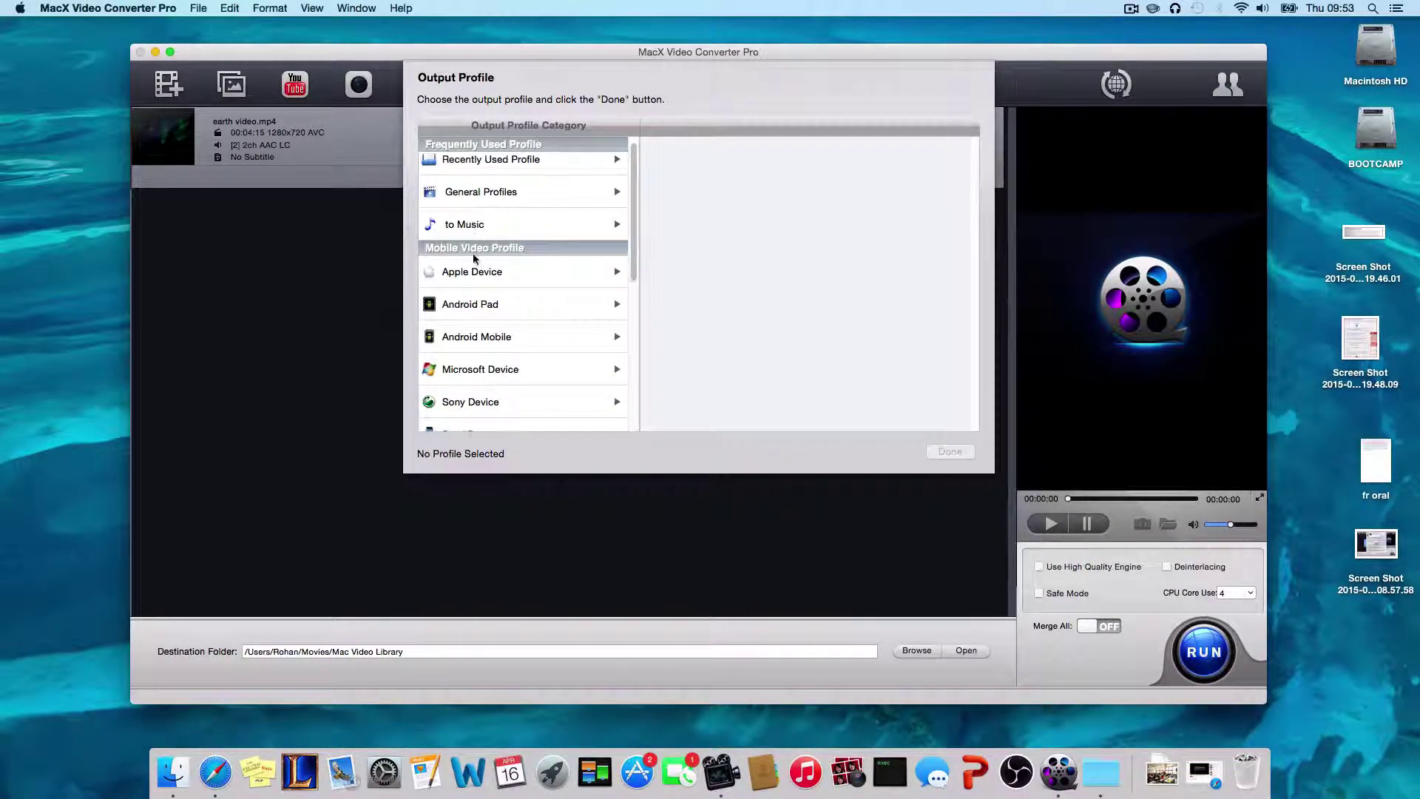
pyautogui.scroll(-2, 474, 258)
pyautogui.click(477, 238)
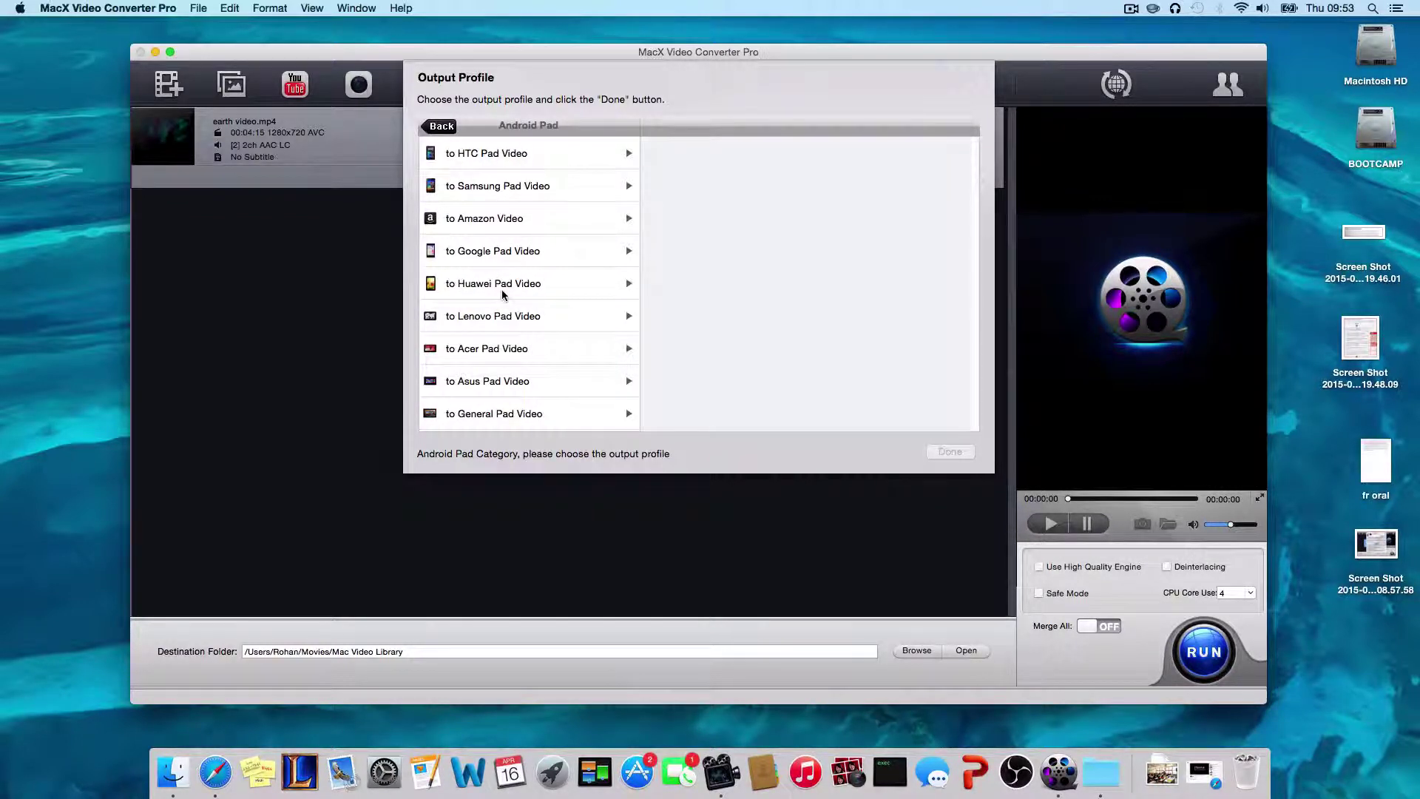
pyautogui.click(492, 221)
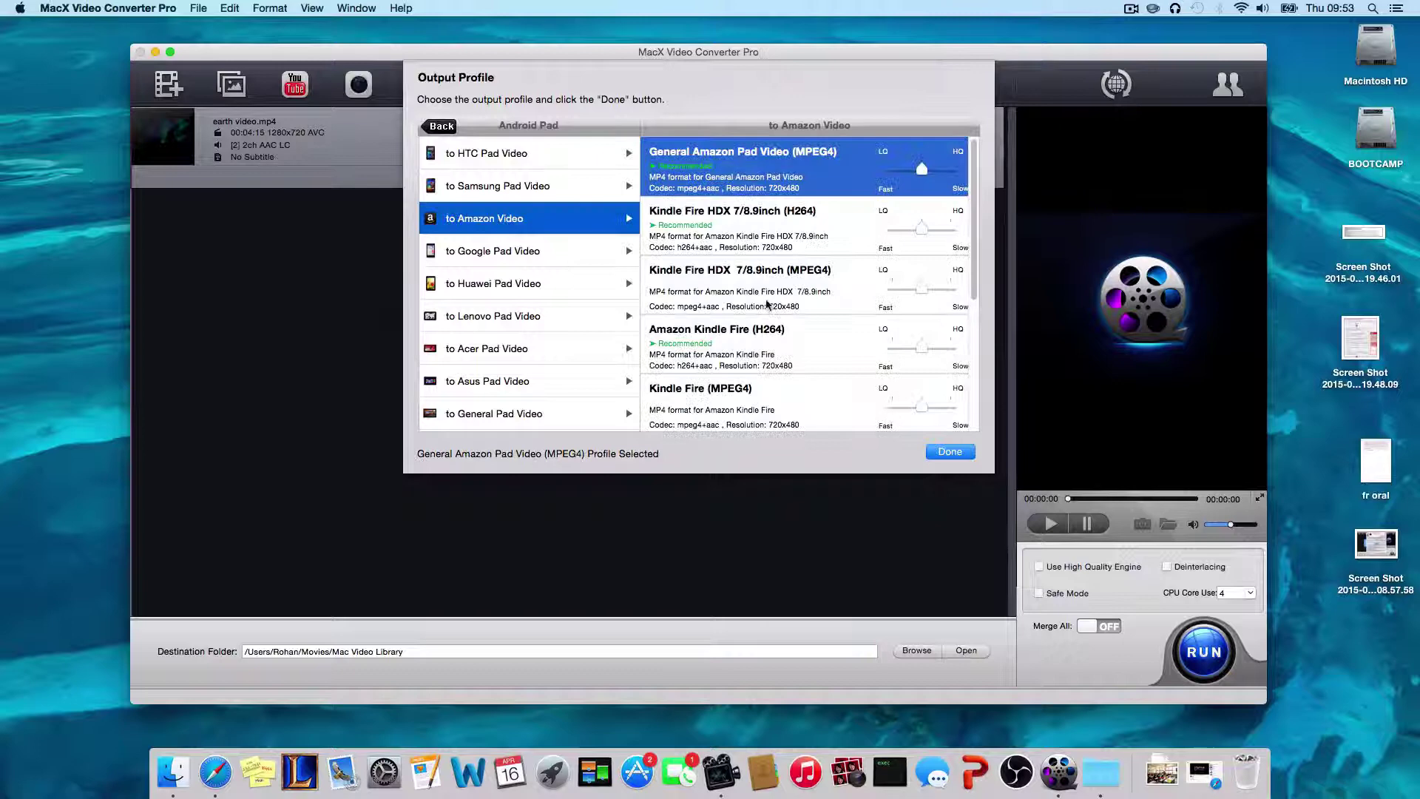
pyautogui.scroll(-3, 765, 312)
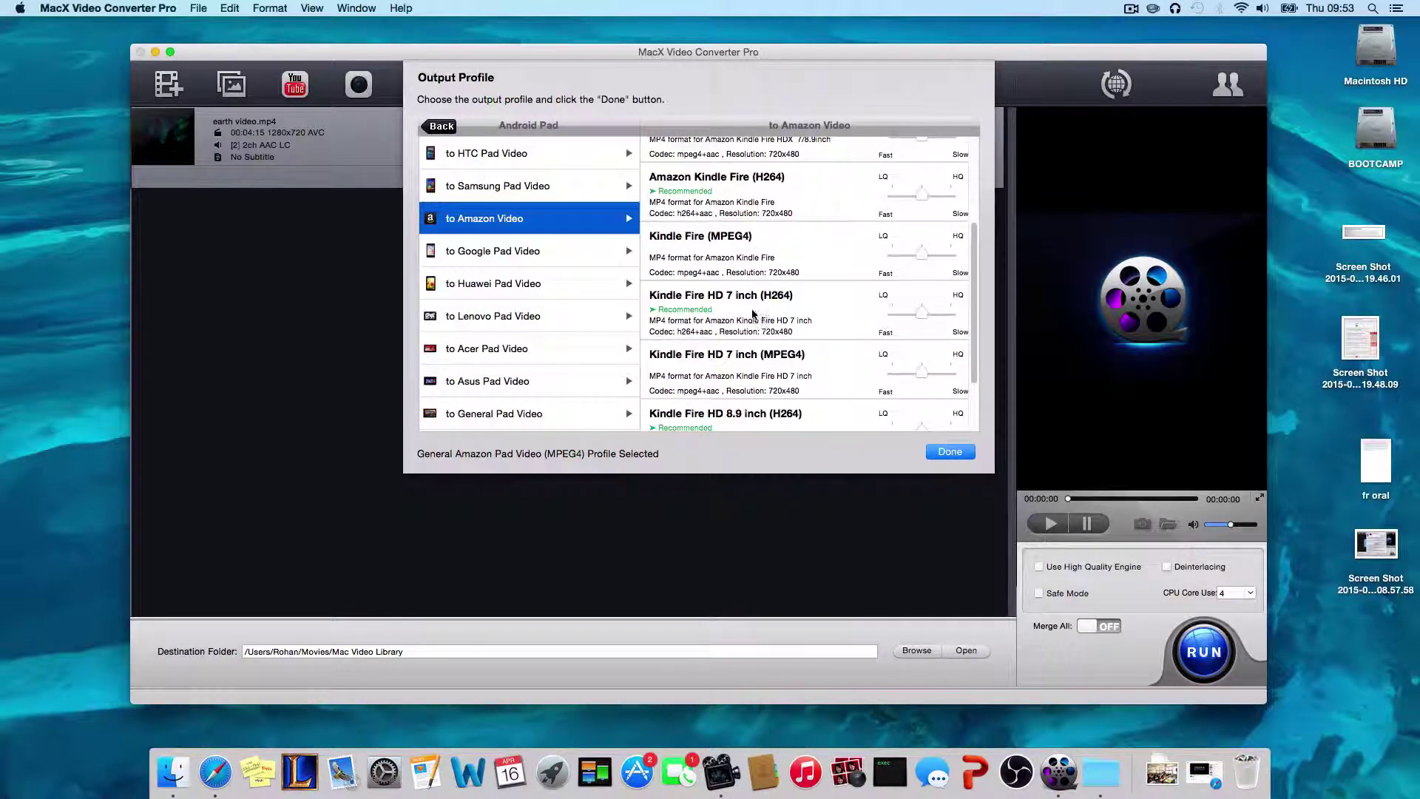
pyautogui.scroll(-3, 744, 305)
pyautogui.scroll(-2, 739, 313)
pyautogui.scroll(3, 738, 312)
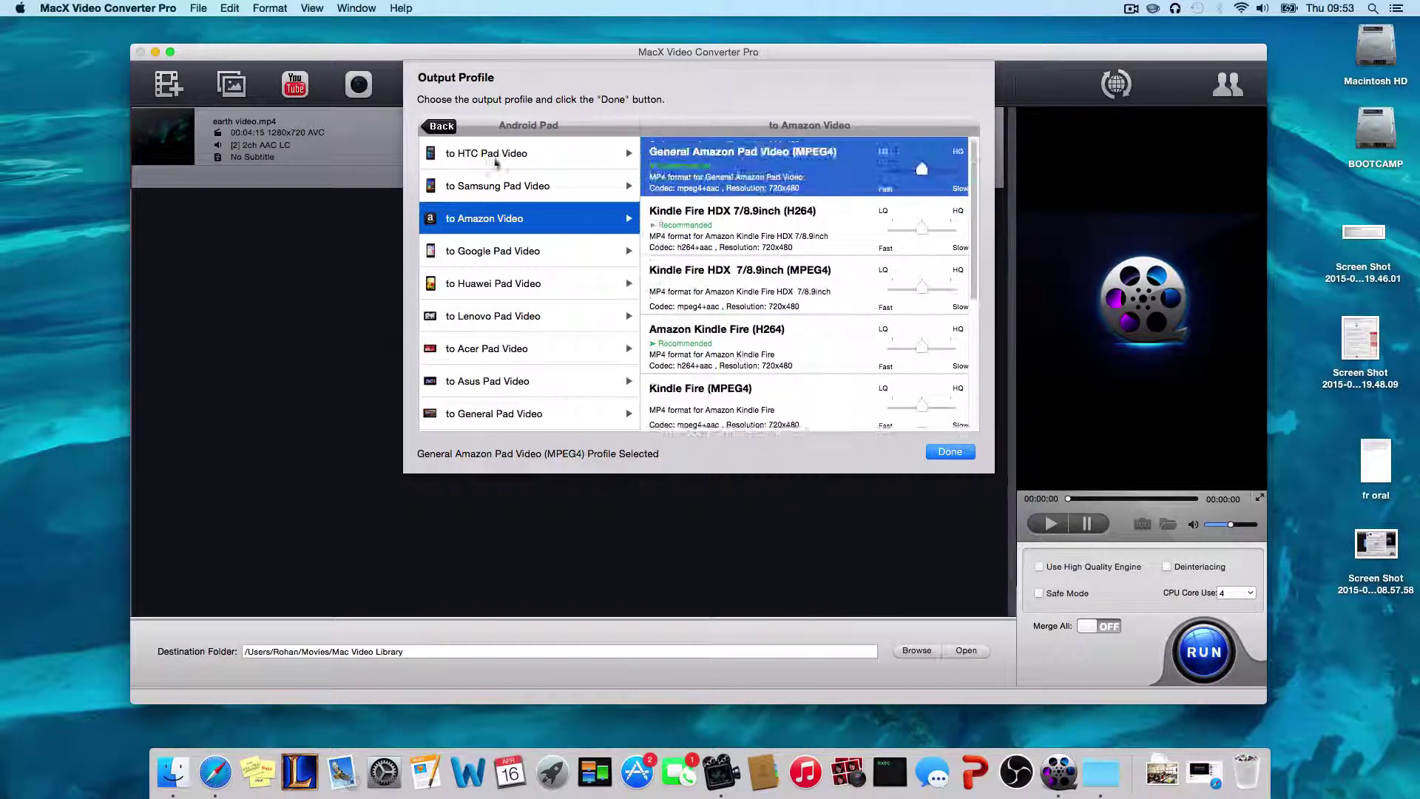
# Look through the Sony and YouTube categories, then settle on Mac General Video's MP4 Video (H264) profile
pyautogui.click(442, 126)
pyautogui.scroll(-1, 486, 300)
pyautogui.click(486, 307)
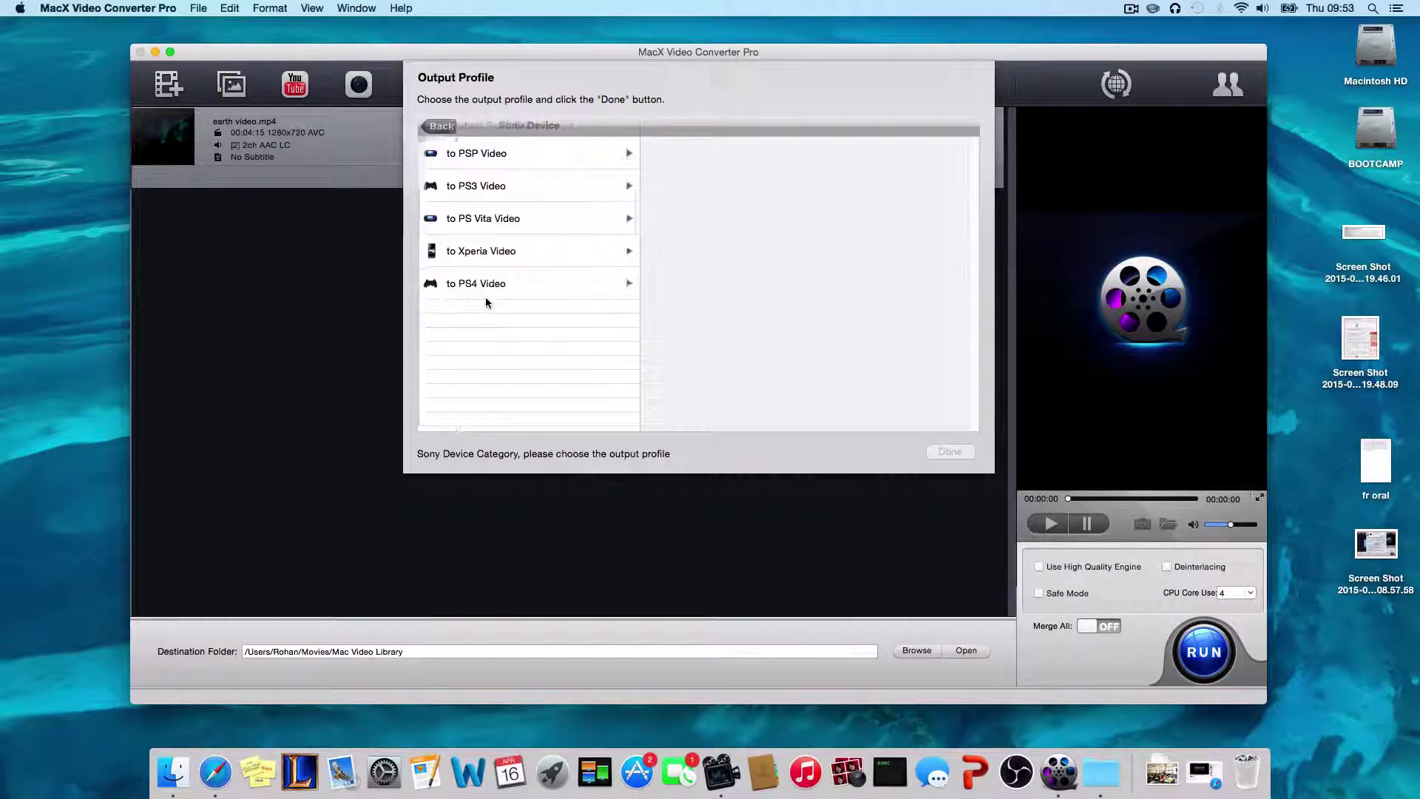
pyautogui.click(442, 126)
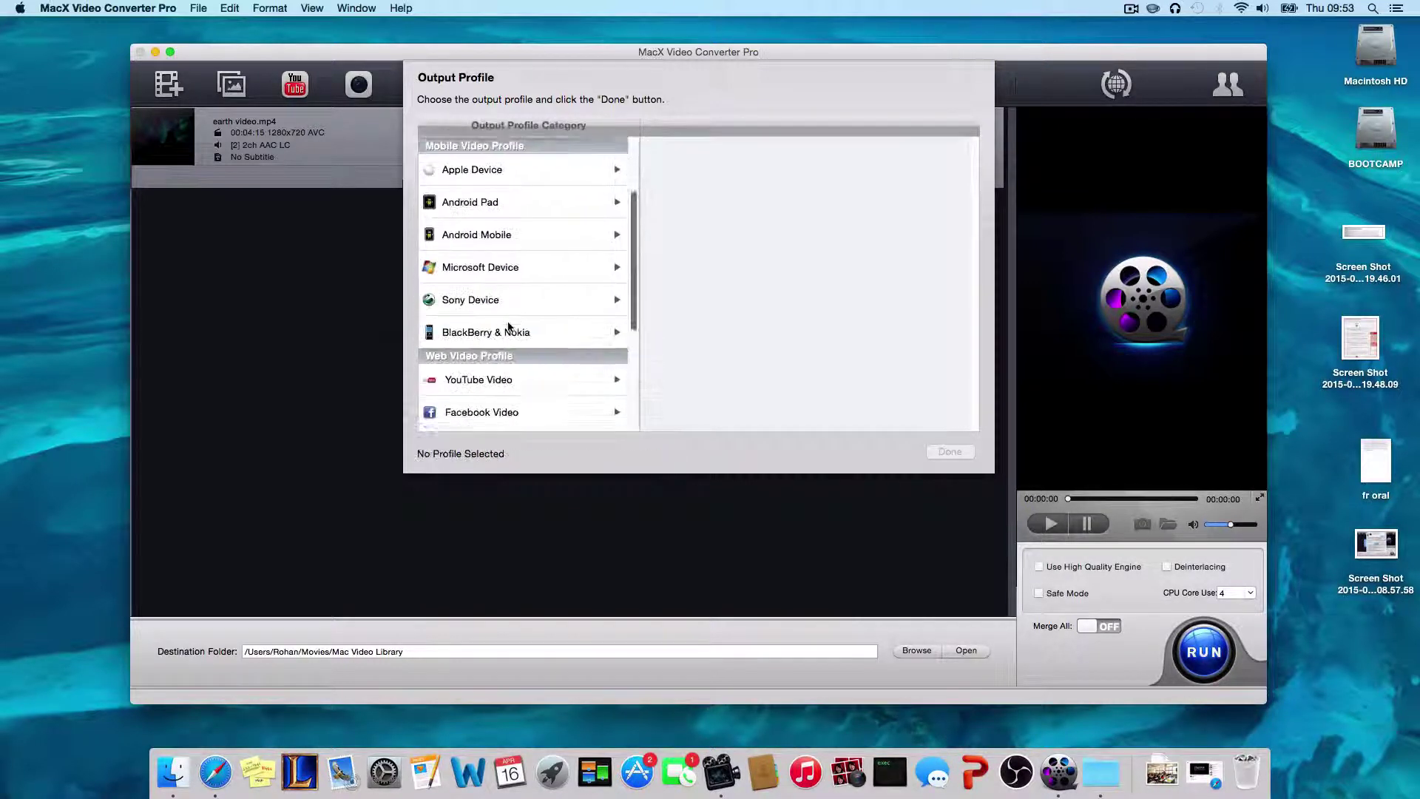
pyautogui.scroll(-2, 512, 306)
pyautogui.scroll(-2, 508, 336)
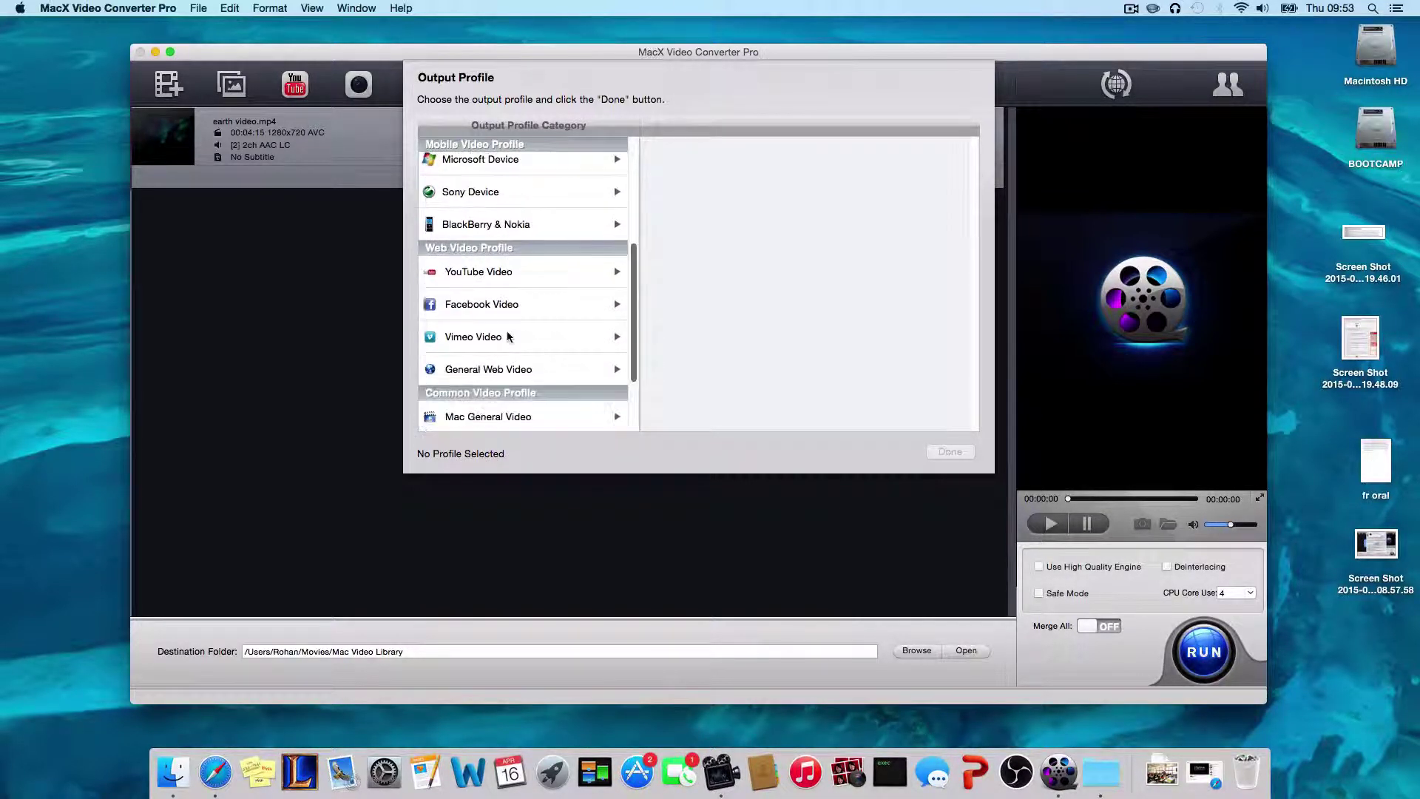
pyautogui.click(504, 270)
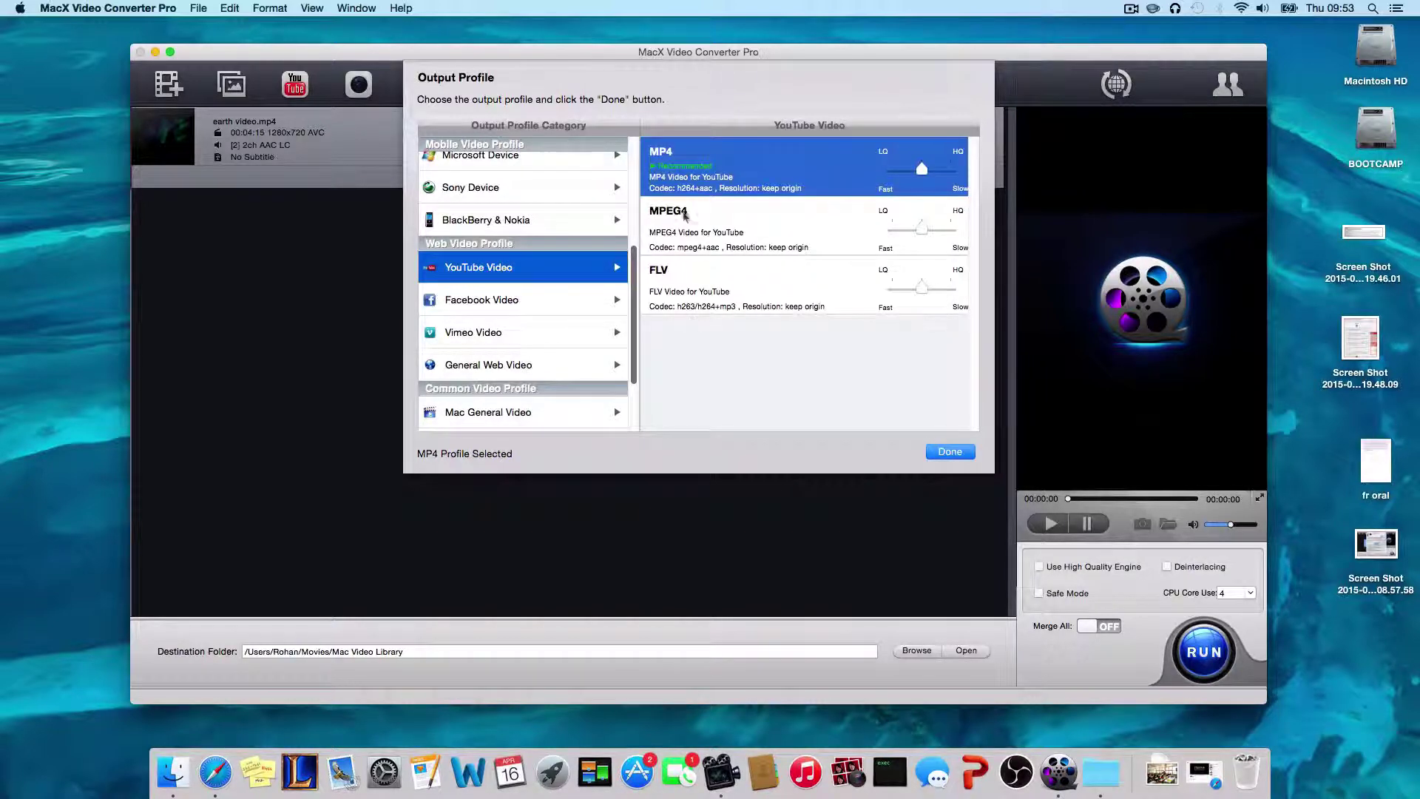
pyautogui.scroll(3, 543, 240)
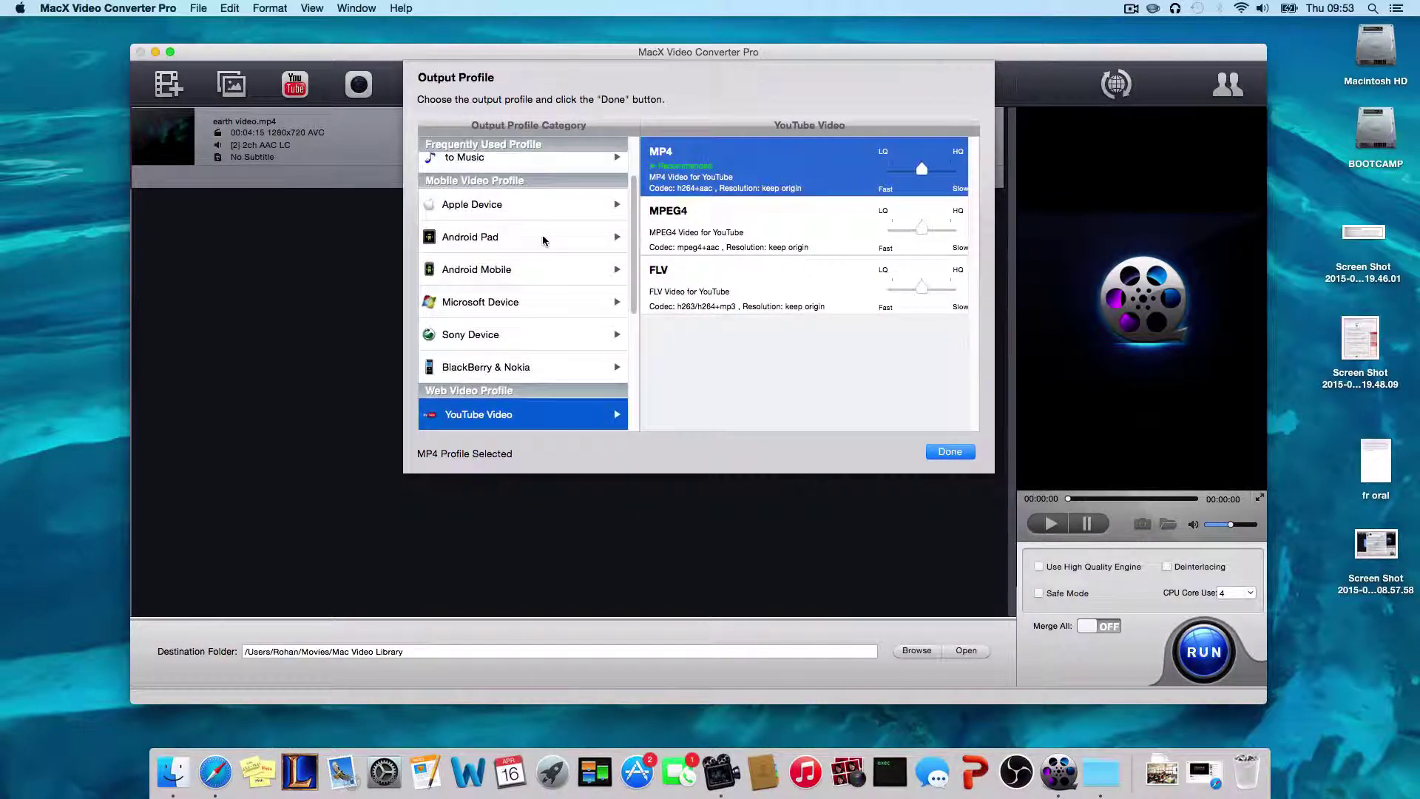
pyautogui.scroll(-5, 543, 241)
pyautogui.scroll(-1, 542, 240)
pyautogui.click(489, 329)
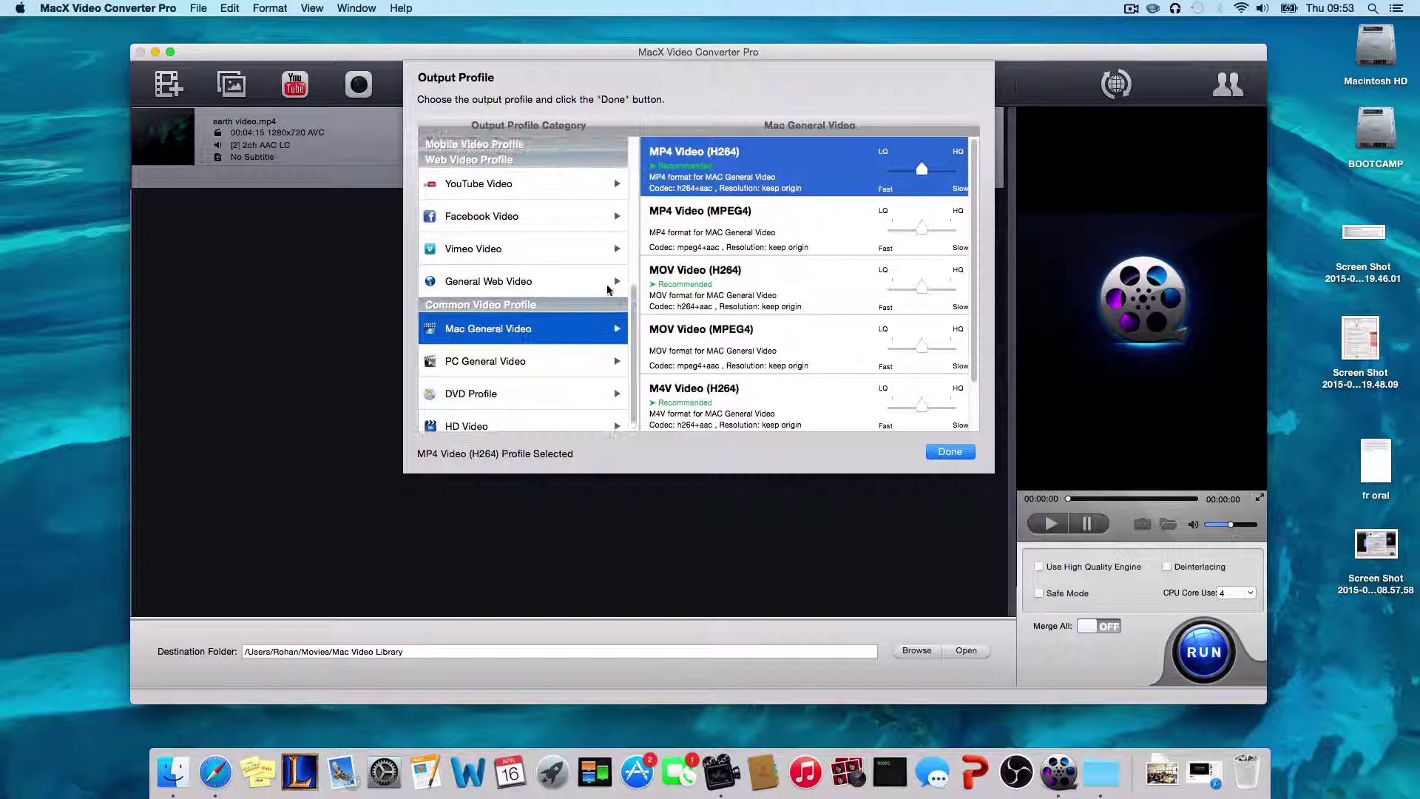
pyautogui.scroll(2, 741, 331)
pyautogui.scroll(6, 591, 286)
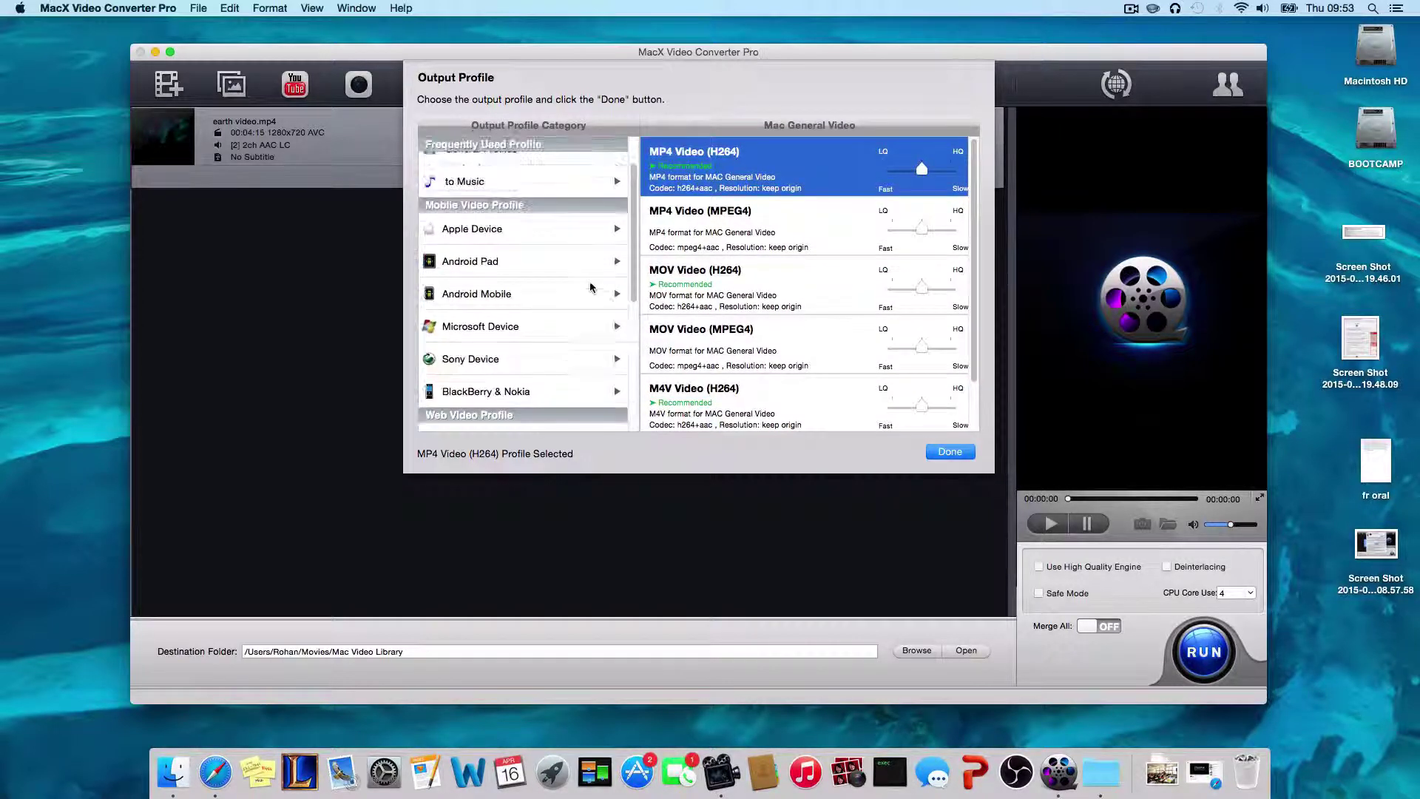
pyautogui.scroll(-2, 592, 286)
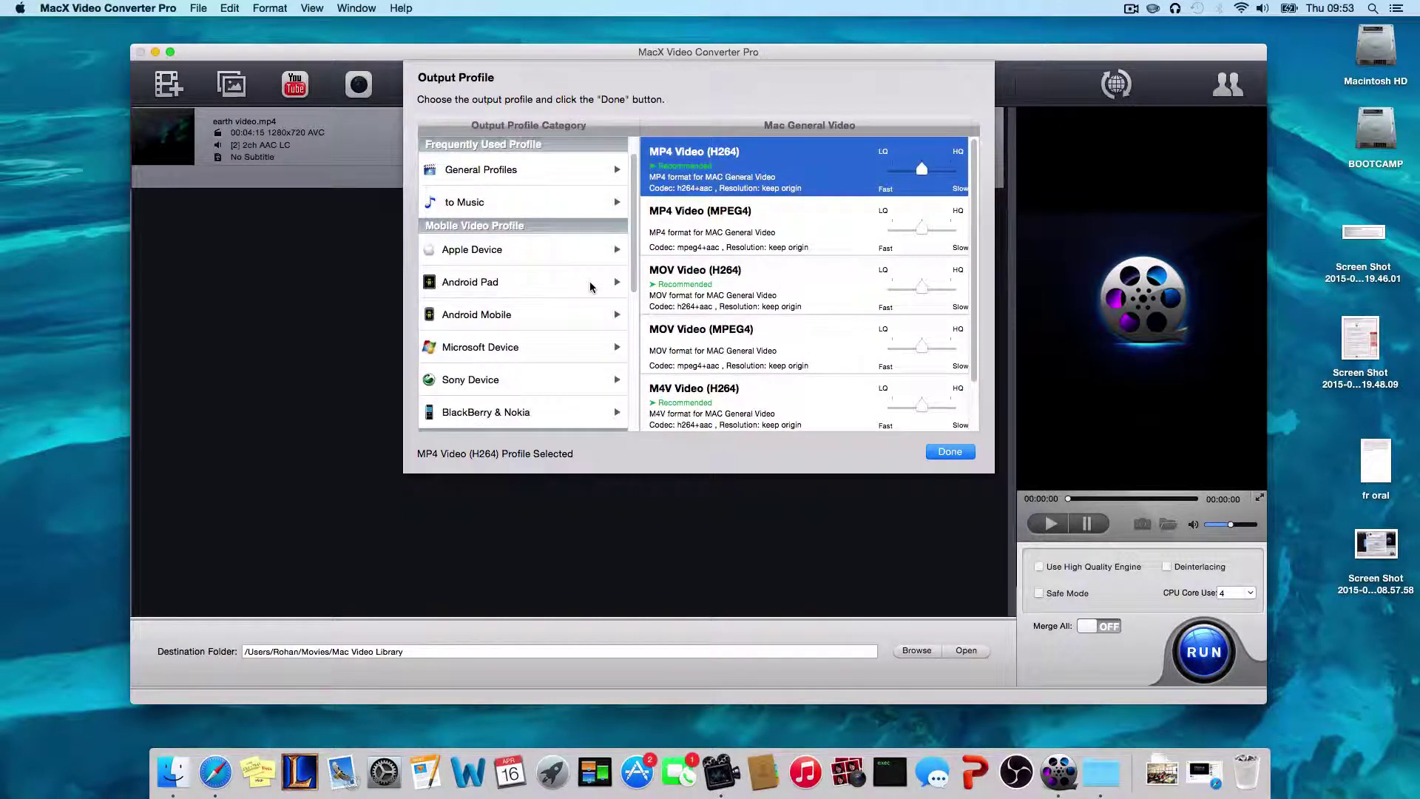
pyautogui.scroll(-1, 588, 298)
pyautogui.scroll(3, 588, 298)
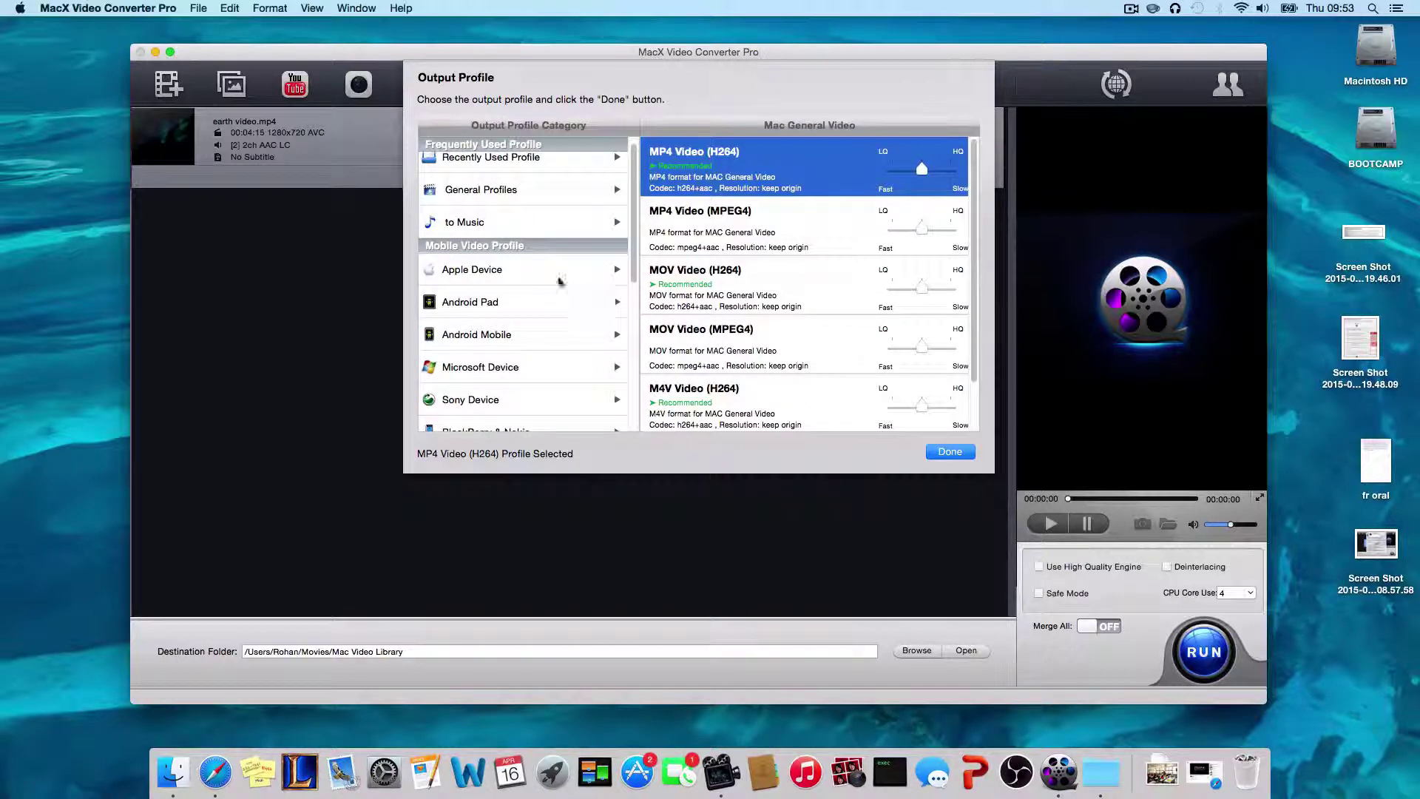
# Choose the iPad 2 (H264) profile from the Apple Device iPad Video list
pyautogui.click(557, 275)
pyautogui.click(517, 191)
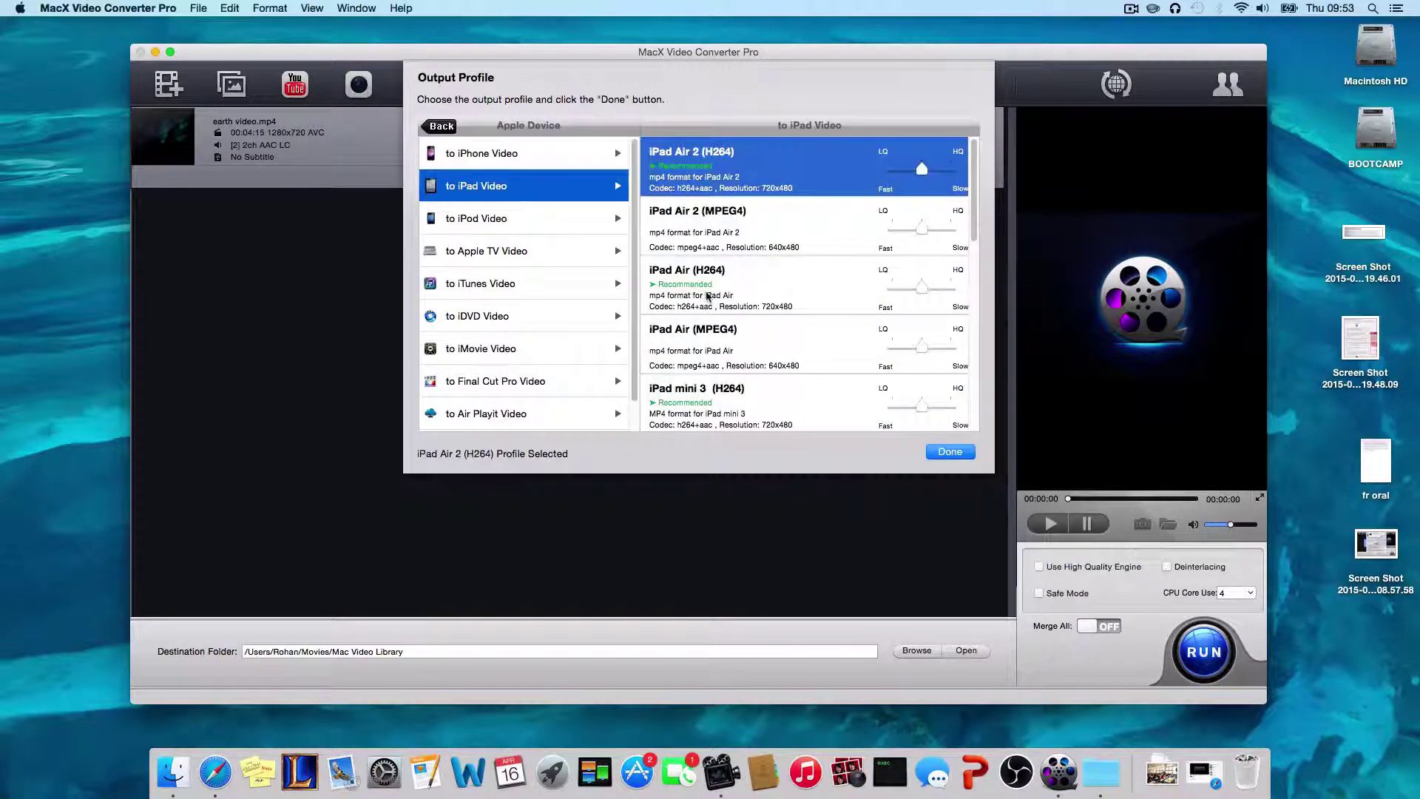
pyautogui.scroll(-2, 707, 295)
pyautogui.scroll(-3, 707, 295)
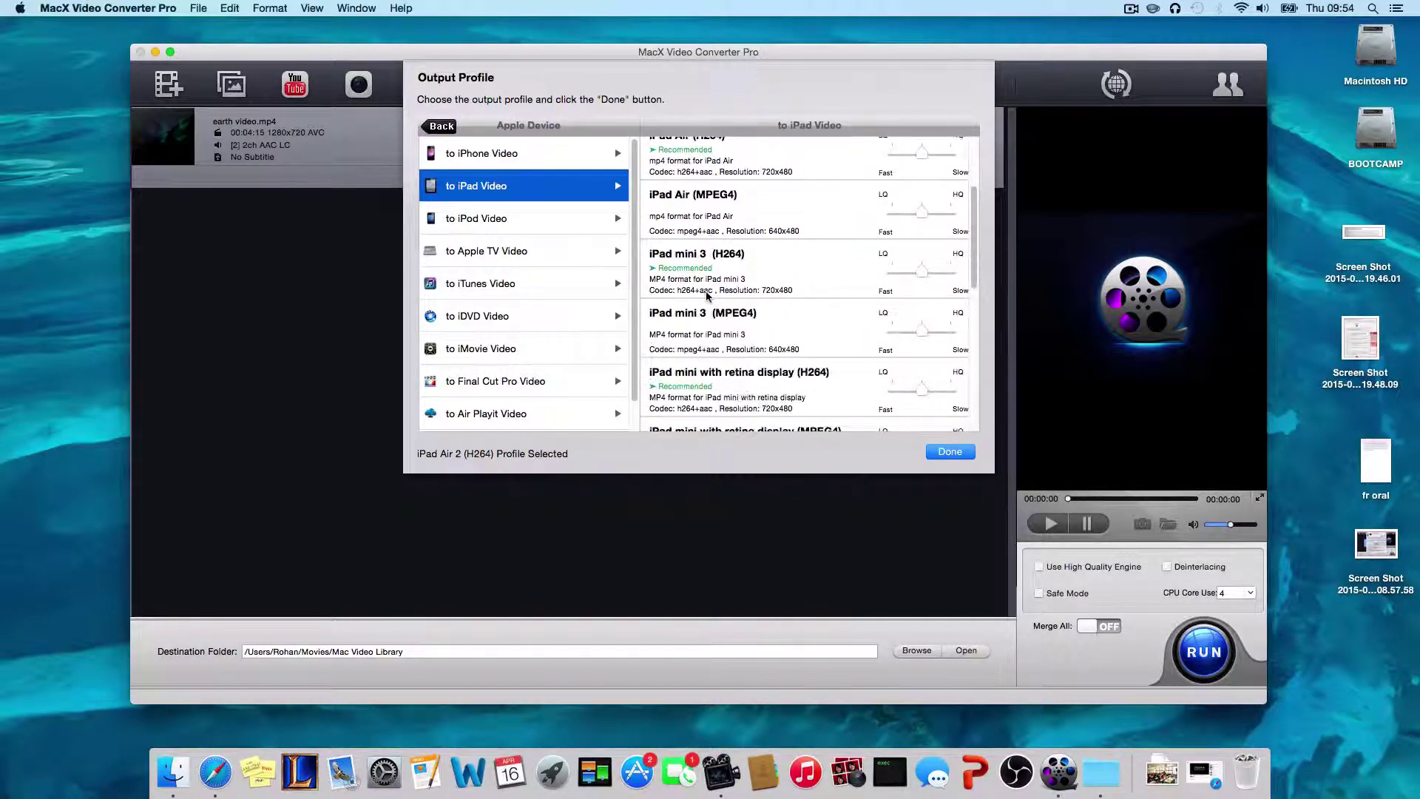
pyautogui.scroll(-2, 707, 296)
pyautogui.scroll(-2, 706, 296)
pyautogui.scroll(-1, 707, 296)
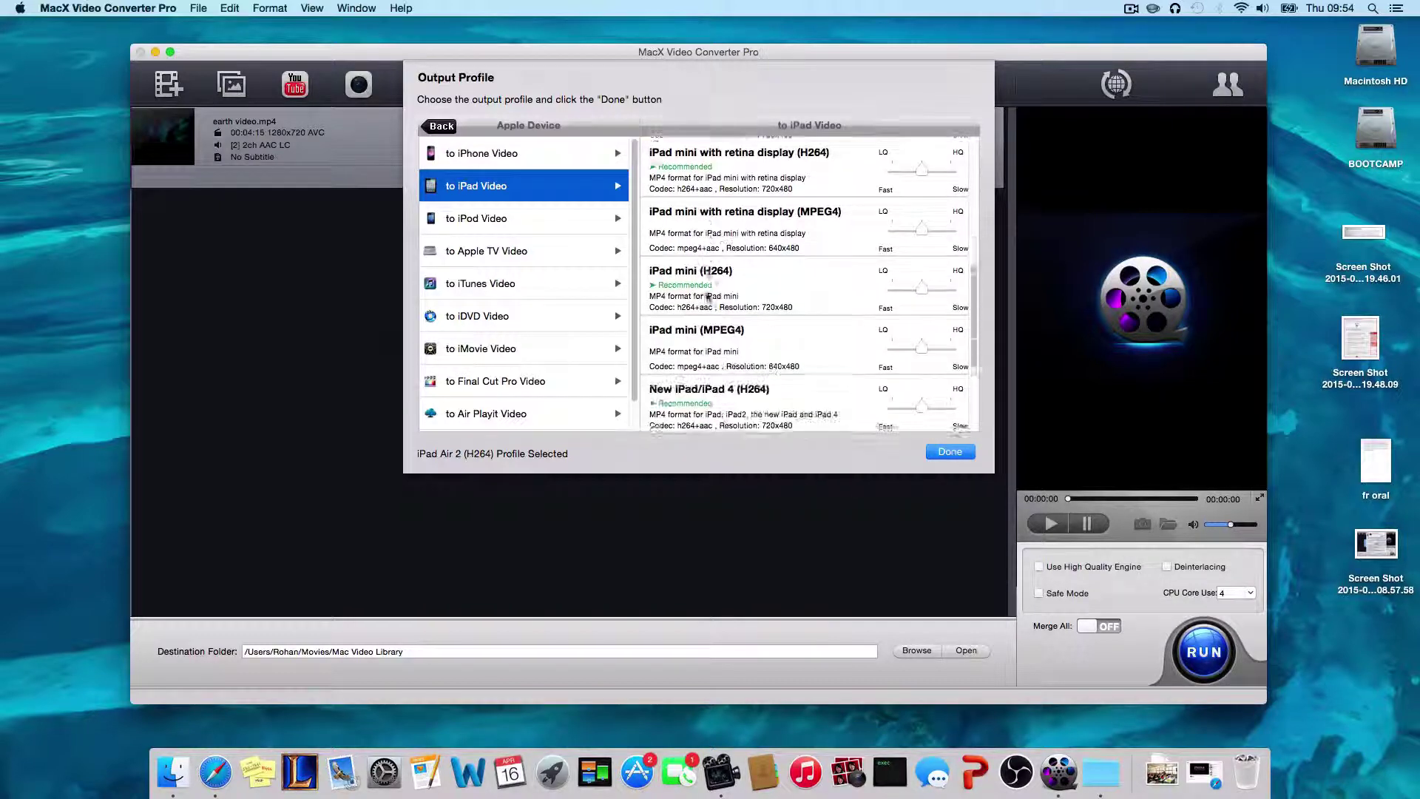
pyautogui.scroll(-3, 707, 295)
pyautogui.scroll(-2, 707, 295)
pyautogui.scroll(-1, 706, 296)
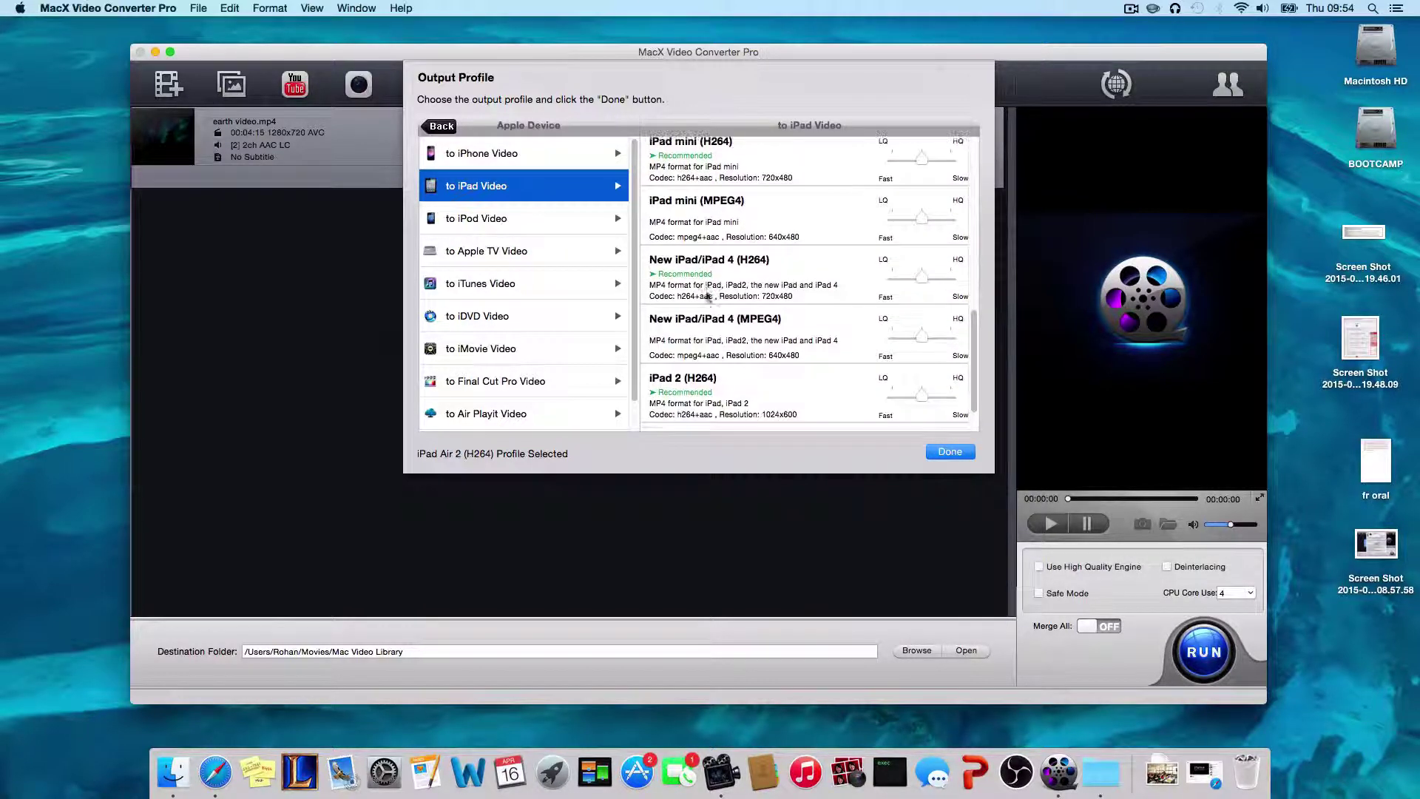
pyautogui.click(711, 394)
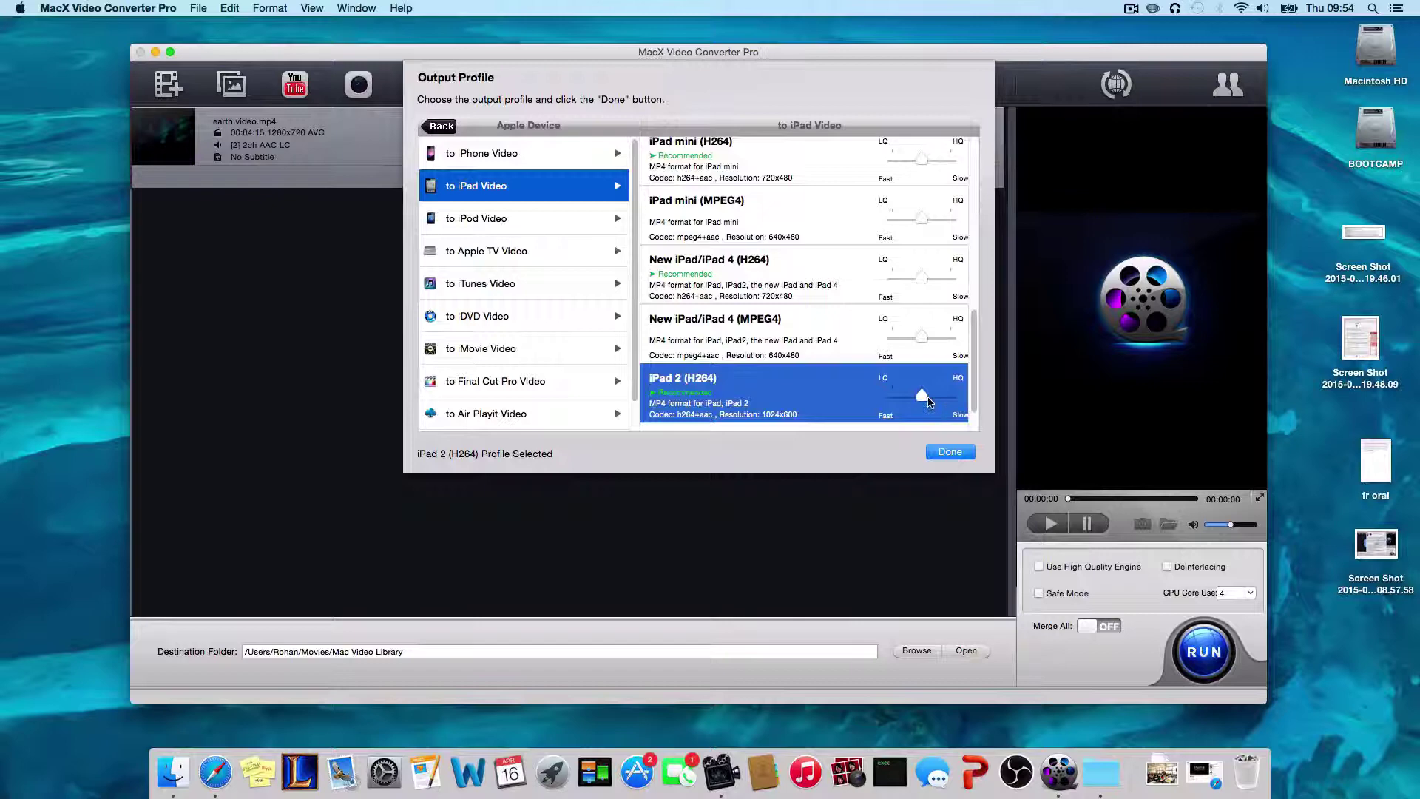
pyautogui.scroll(-2, 719, 375)
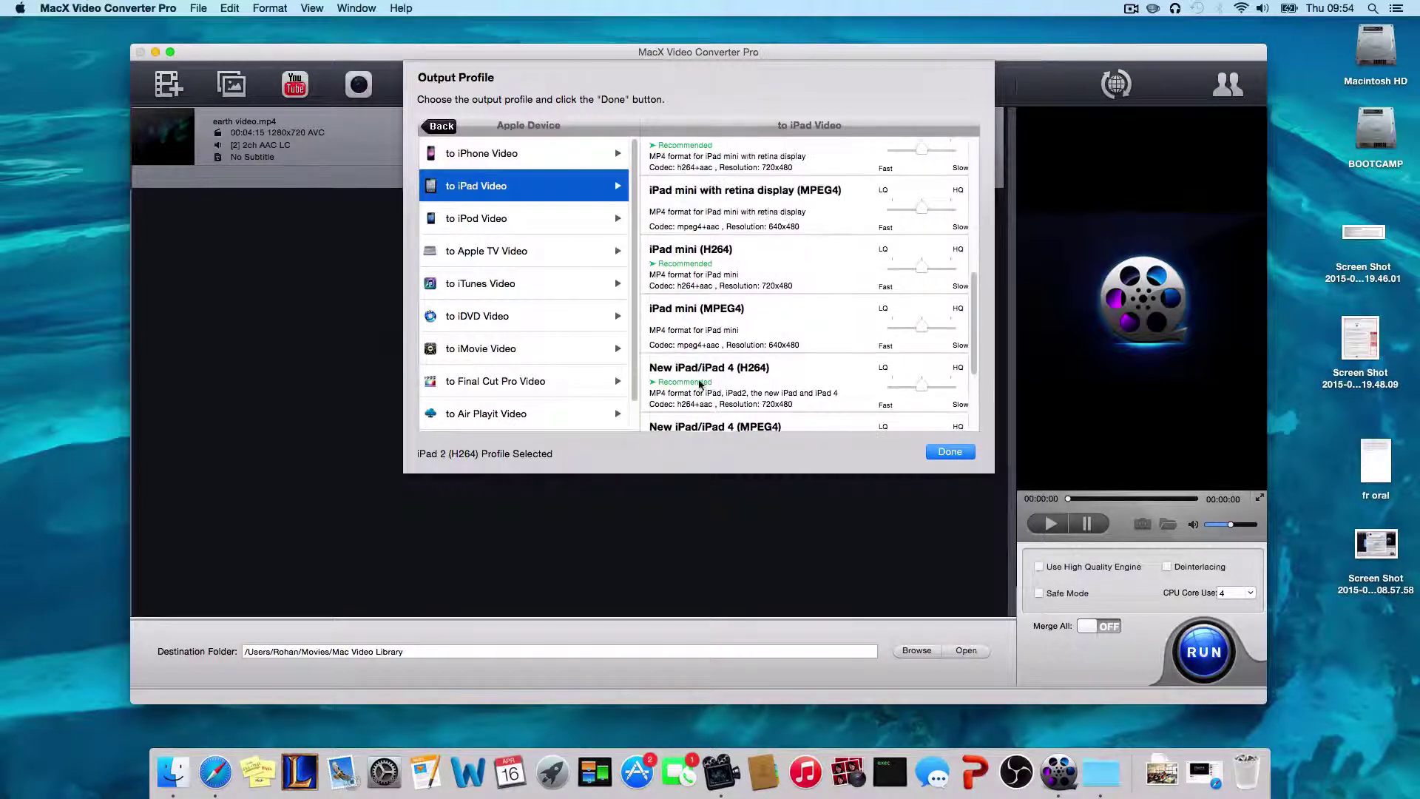
pyautogui.scroll(-2, 718, 375)
pyautogui.scroll(-2, 718, 375)
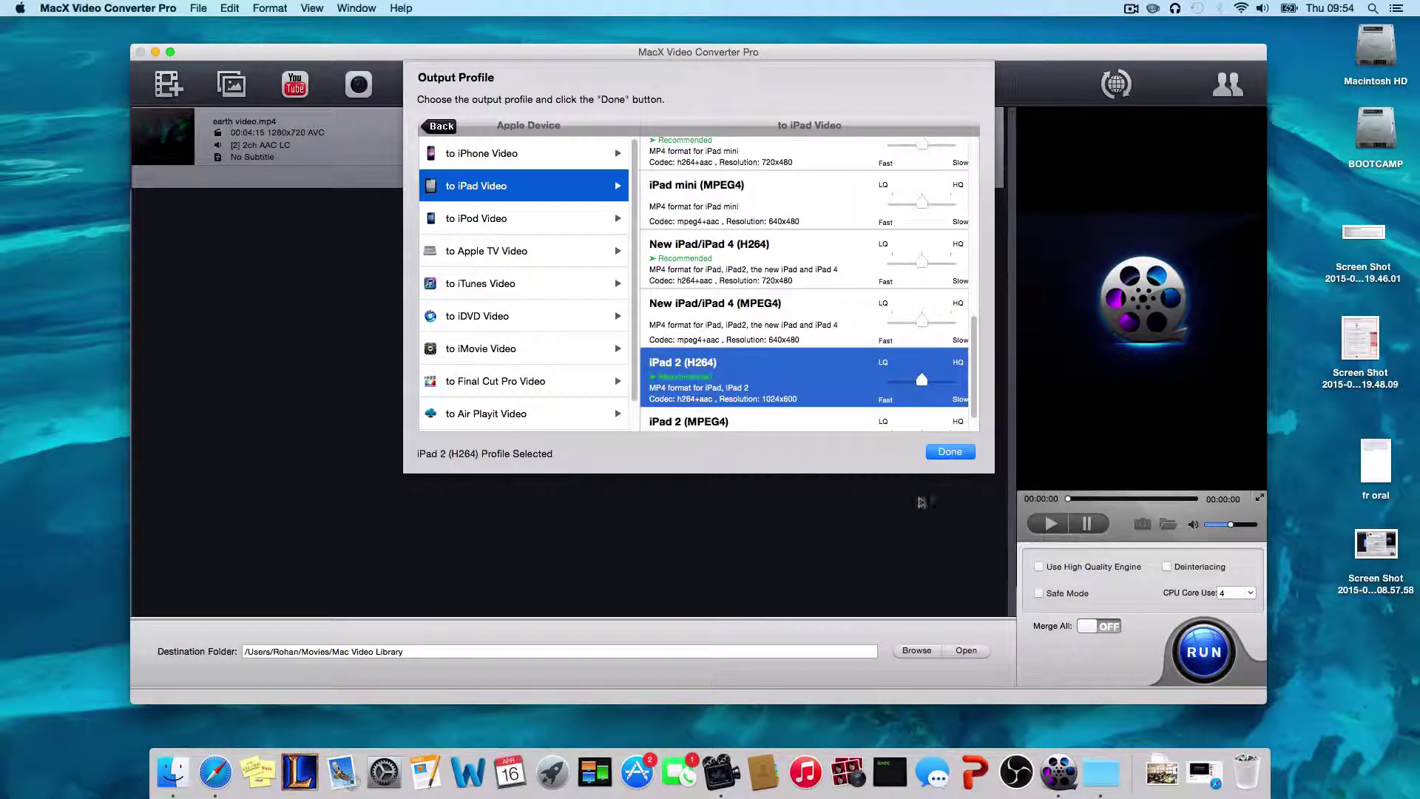
# Confirm iPad 2 (H264) as the output format for earth video.mp4
pyautogui.click(949, 452)
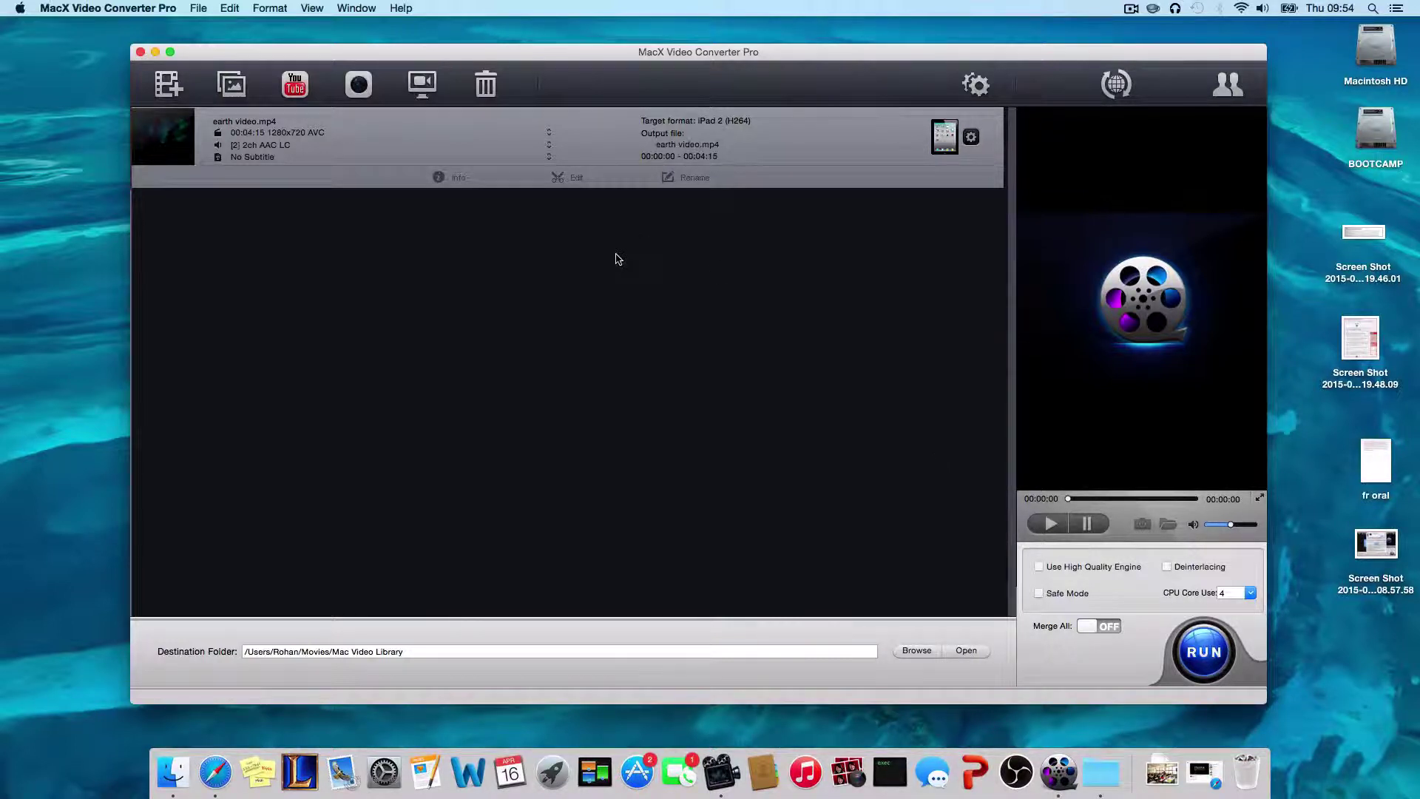
# In earth video.mp4's editing panel, preview the clip and turn the audio volume down to 3
pyautogui.click(573, 180)
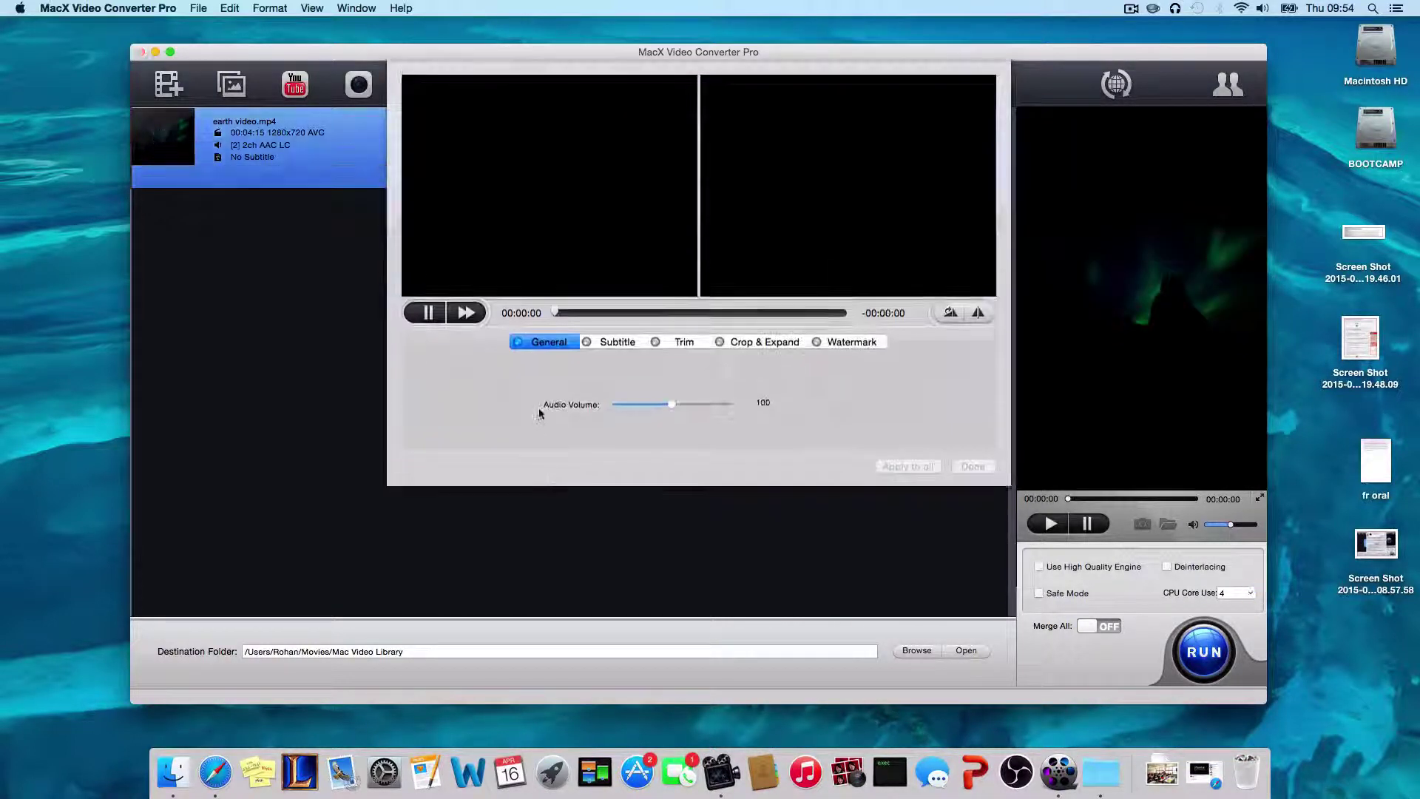
pyautogui.click(428, 313)
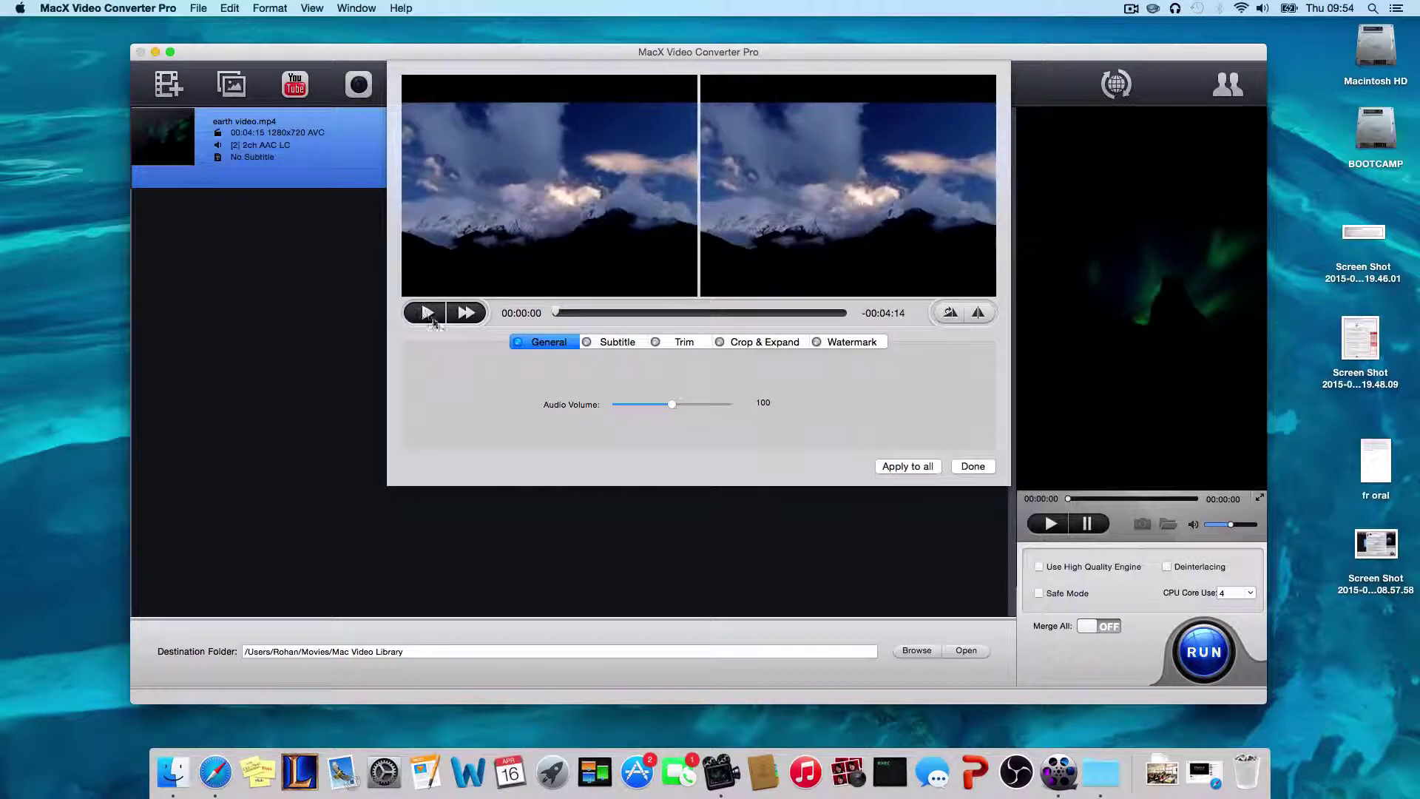
pyautogui.click(428, 313)
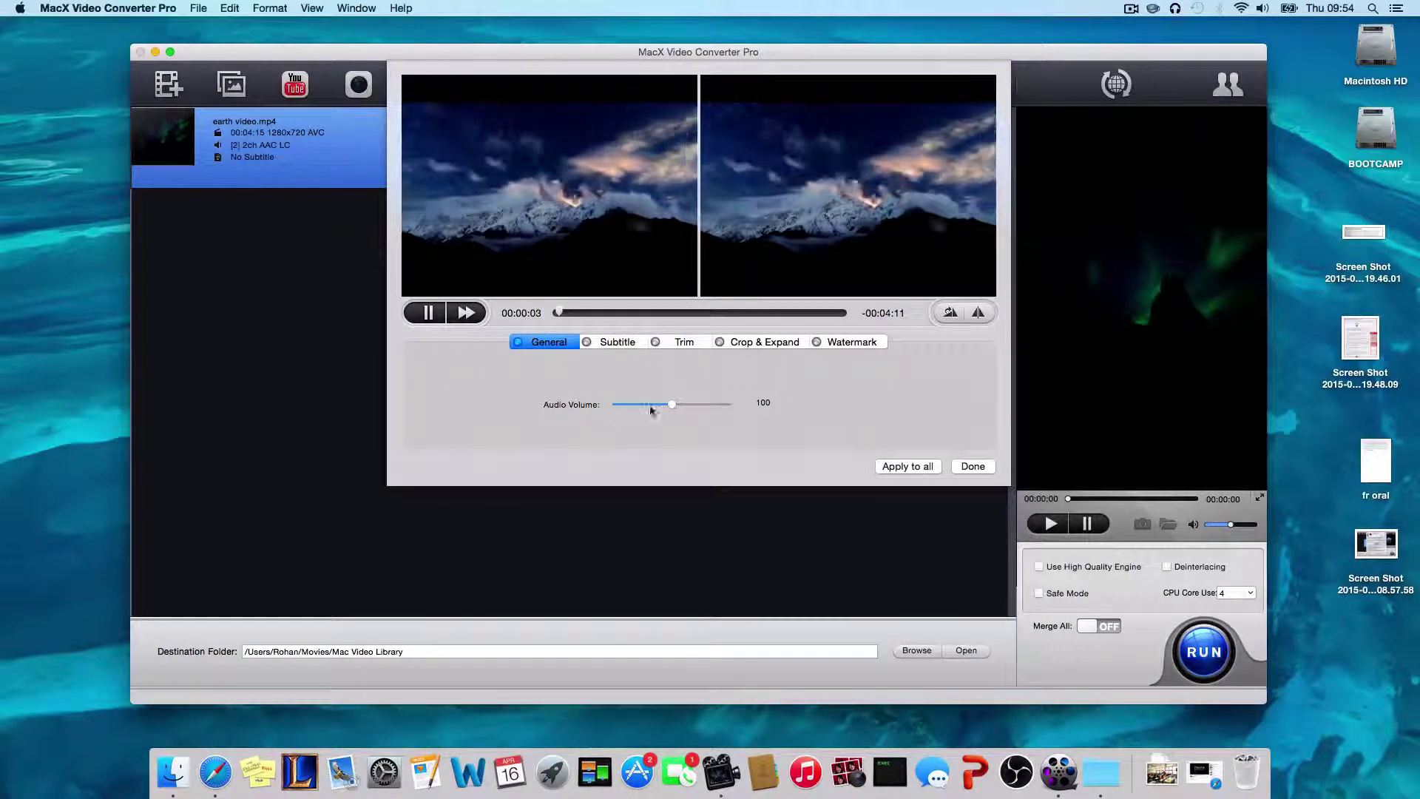
pyautogui.moveTo(671, 405); pyautogui.dragTo(619, 404)
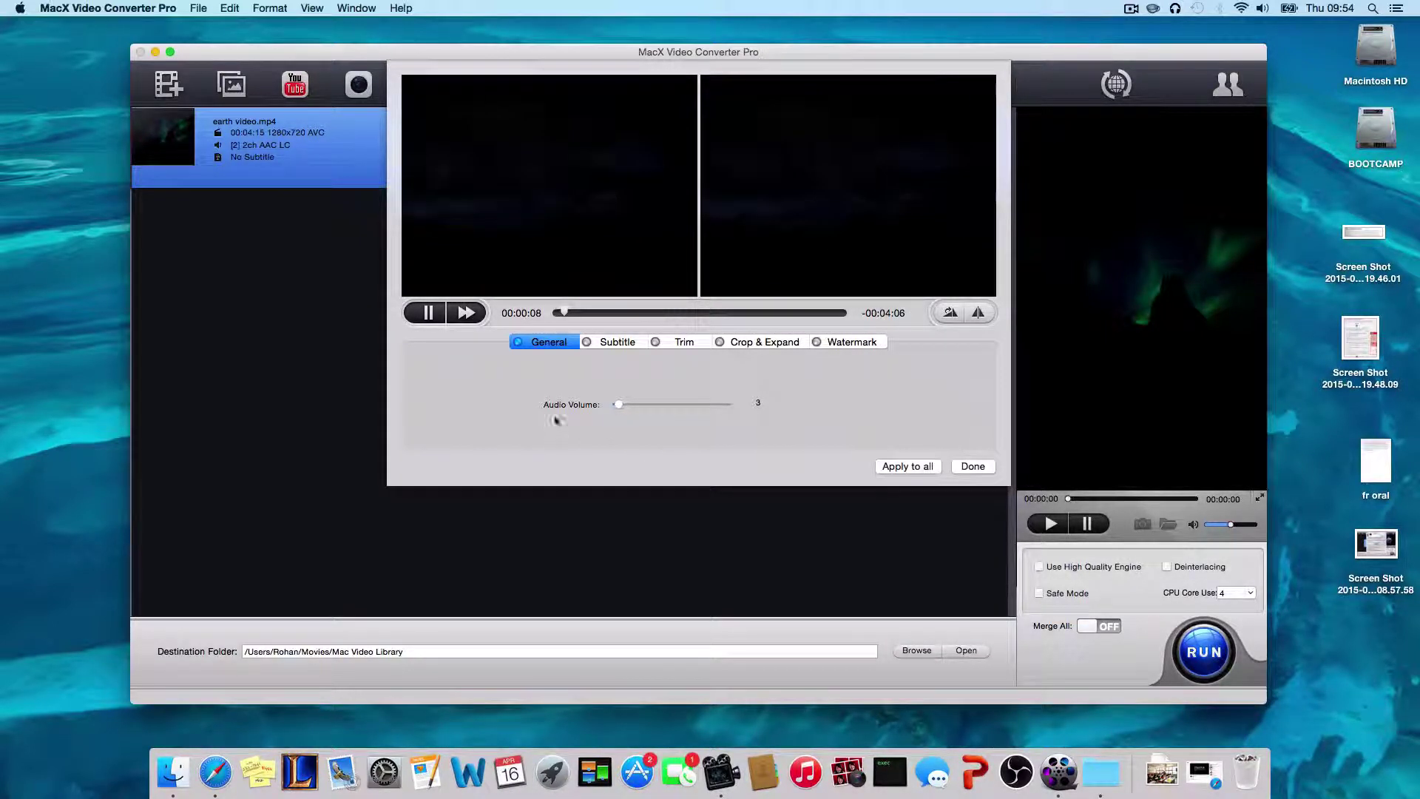
# Check the built-in subtitle track choices under Enable subtitle, leaving subtitles off
pyautogui.click(618, 342)
pyautogui.click(429, 372)
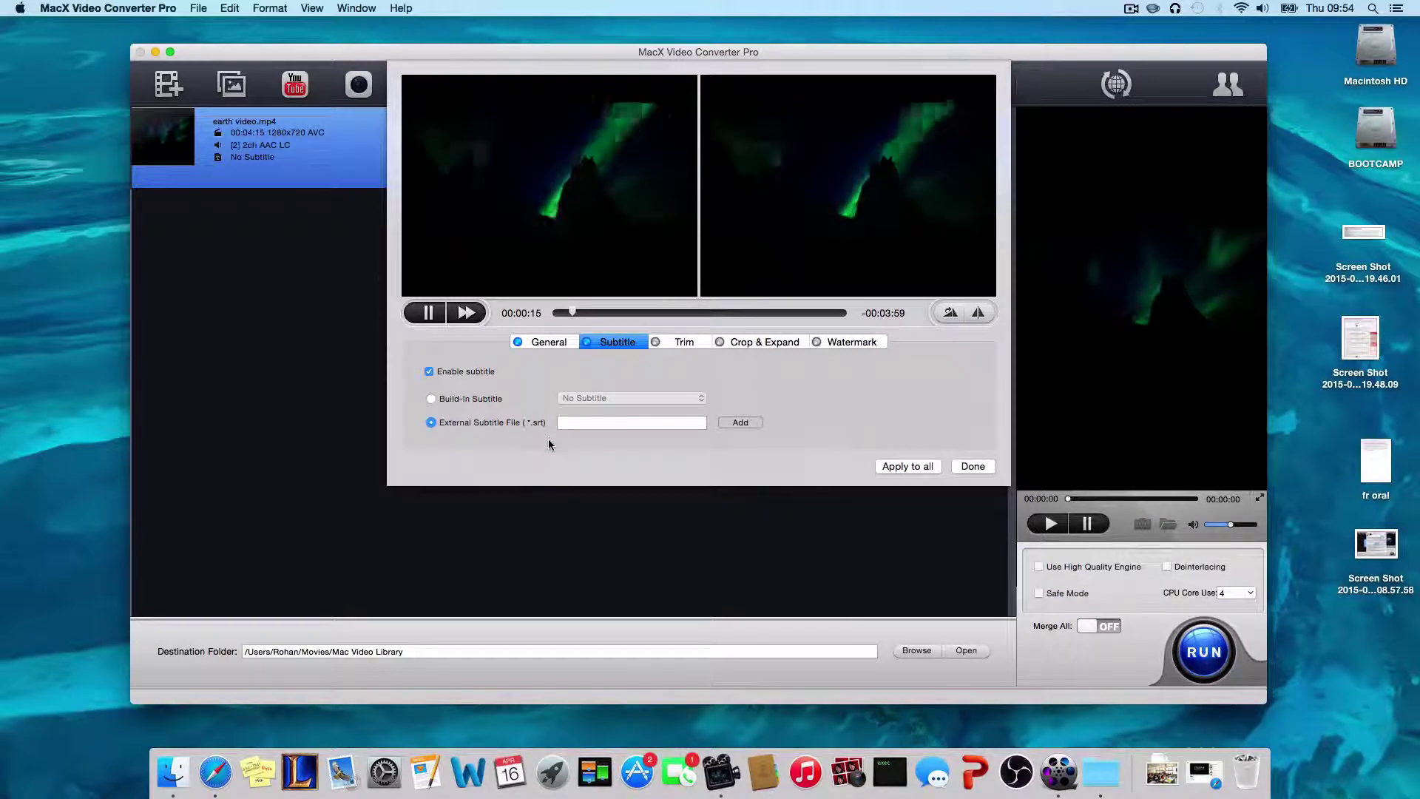
pyautogui.click(432, 399)
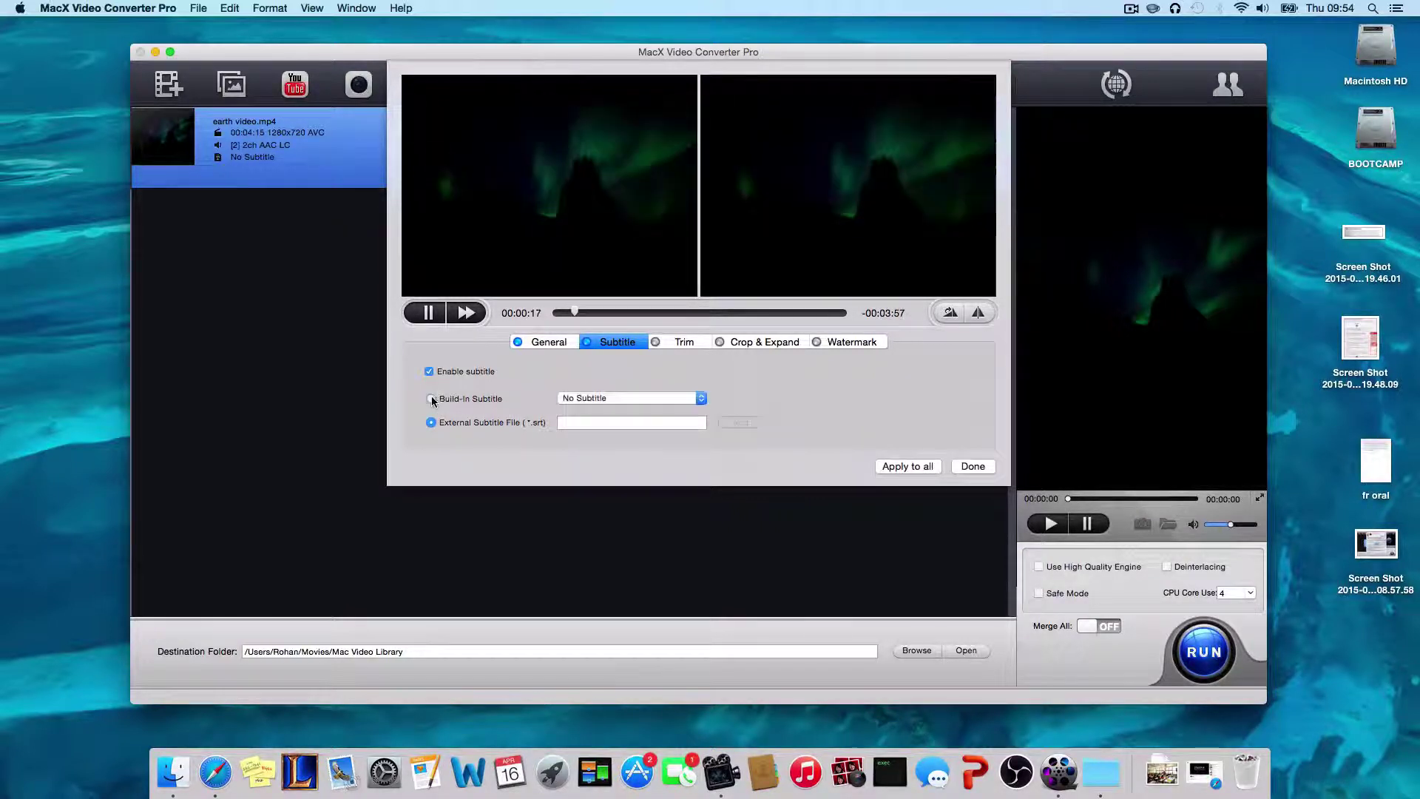
pyautogui.click(600, 397)
pyautogui.click(600, 398)
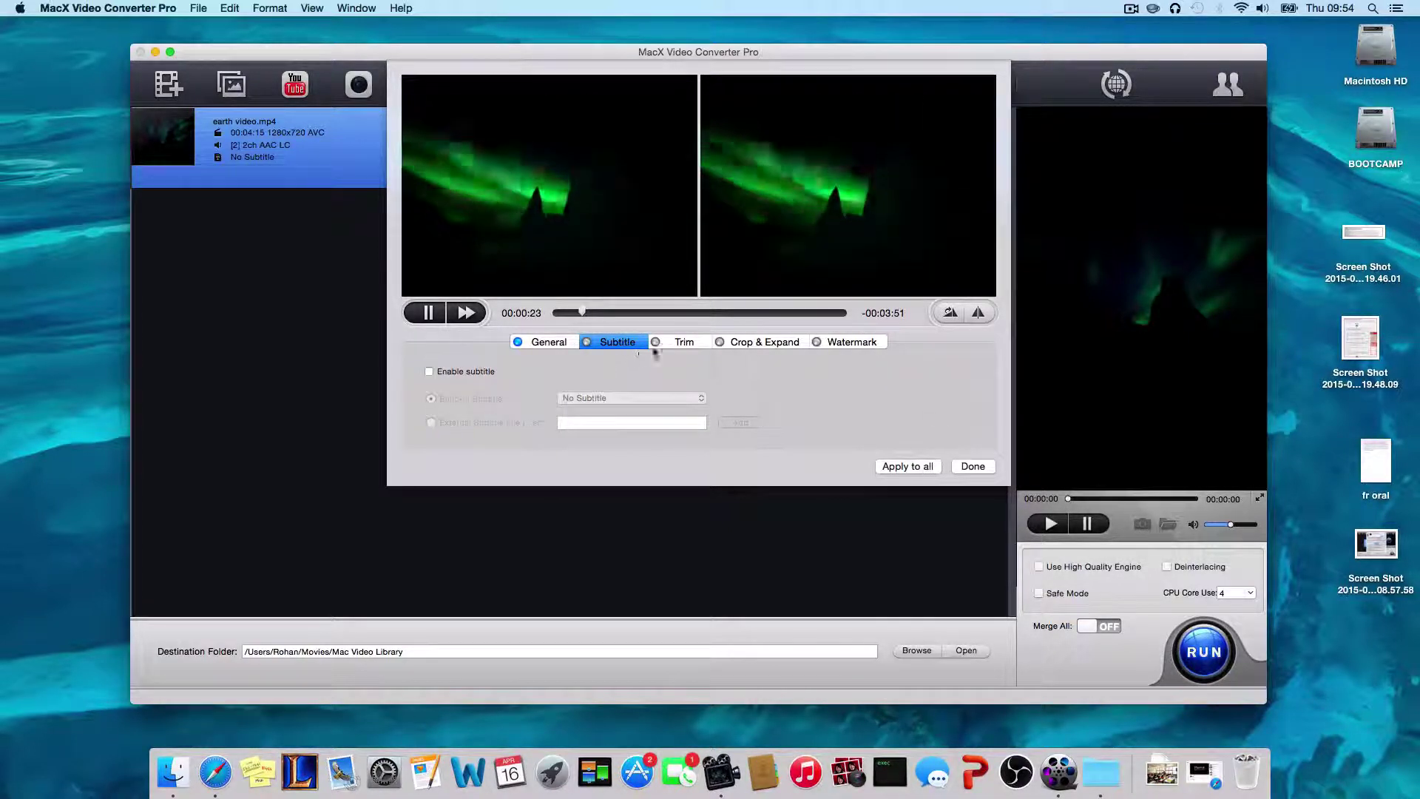
pyautogui.click(680, 341)
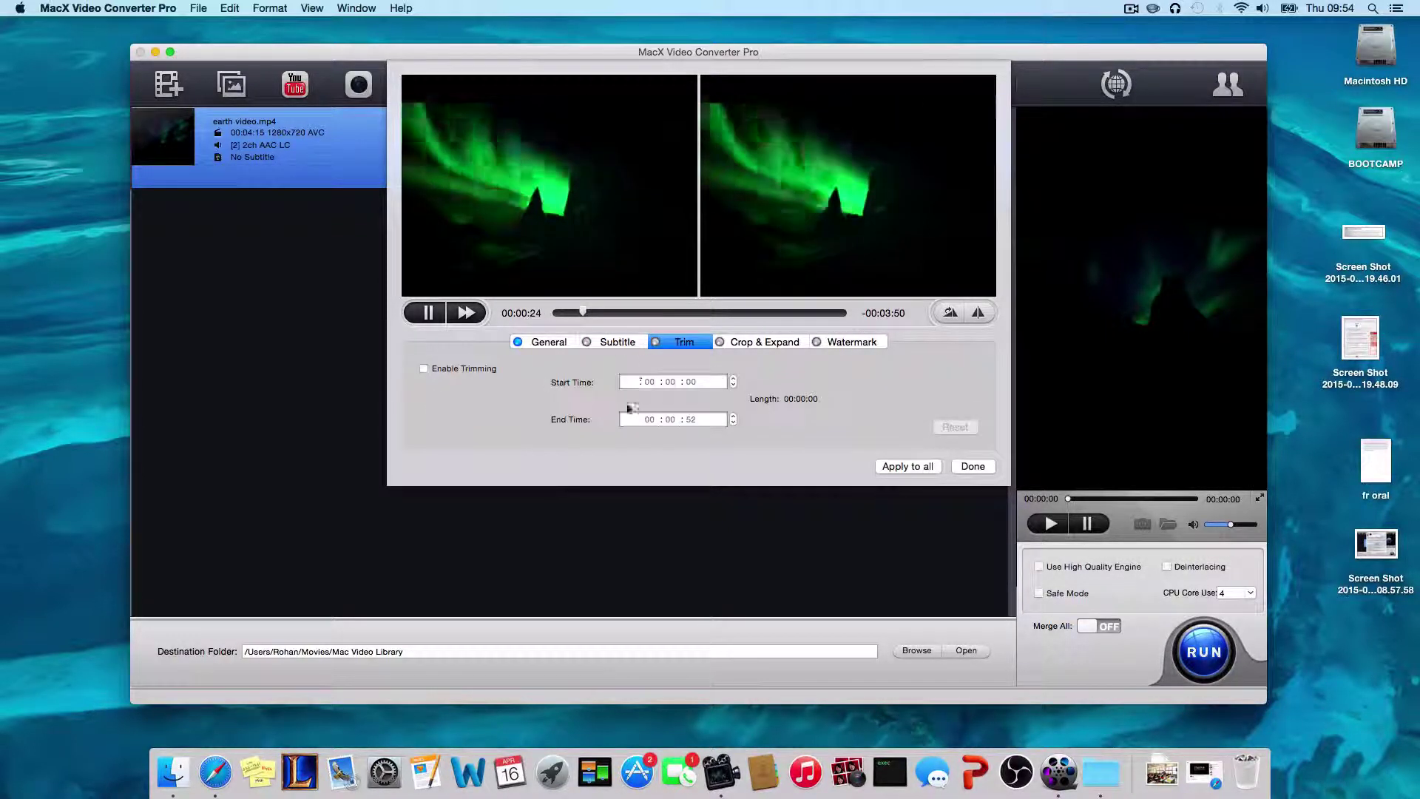
# Enable trimming, set the clip to 00:01:50–00:02:19 on the timeline, then switch trimming off again
pyautogui.click(424, 368)
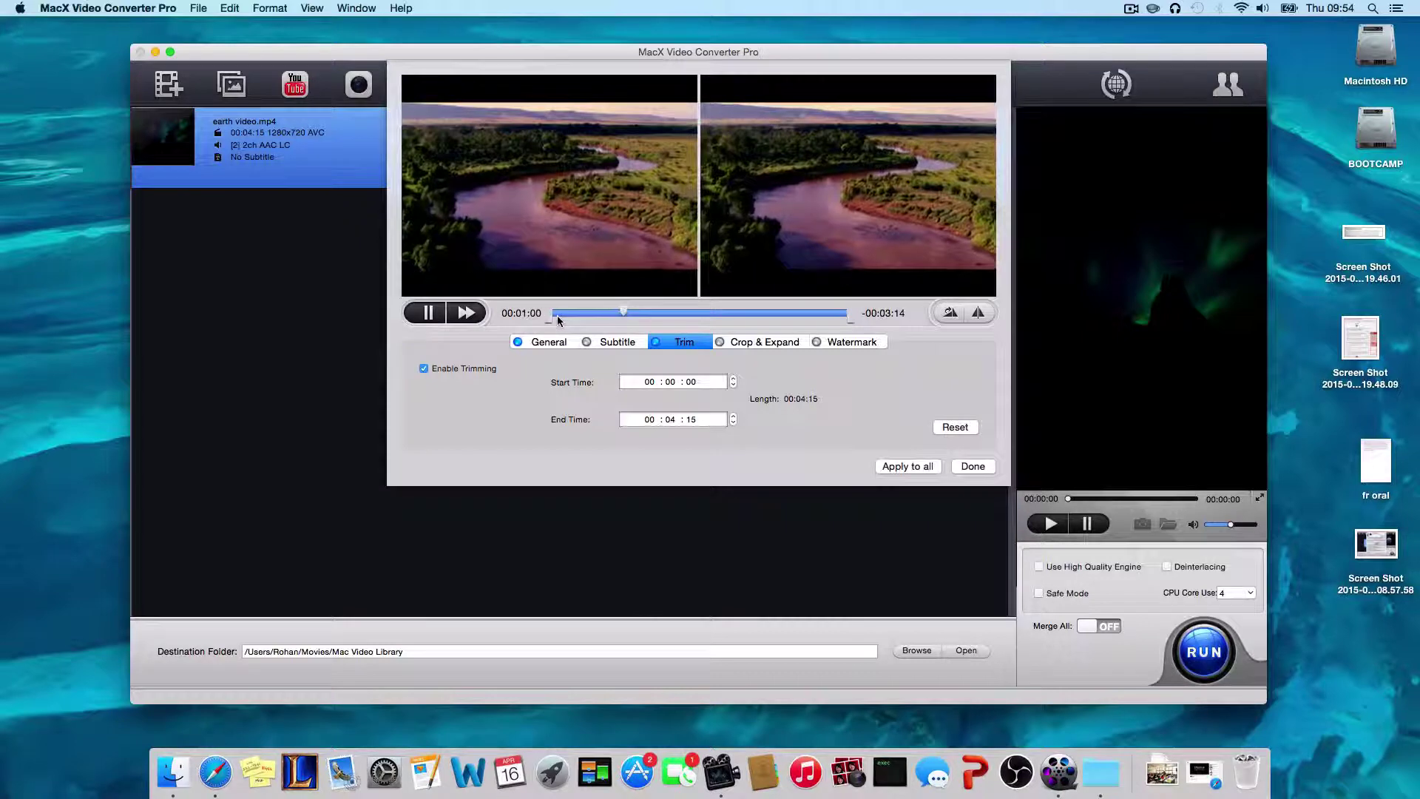
pyautogui.moveTo(614, 314)
pyautogui.mouseDown()
pyautogui.moveTo(715, 314)
pyautogui.moveTo(703, 314)
pyautogui.mouseUp()
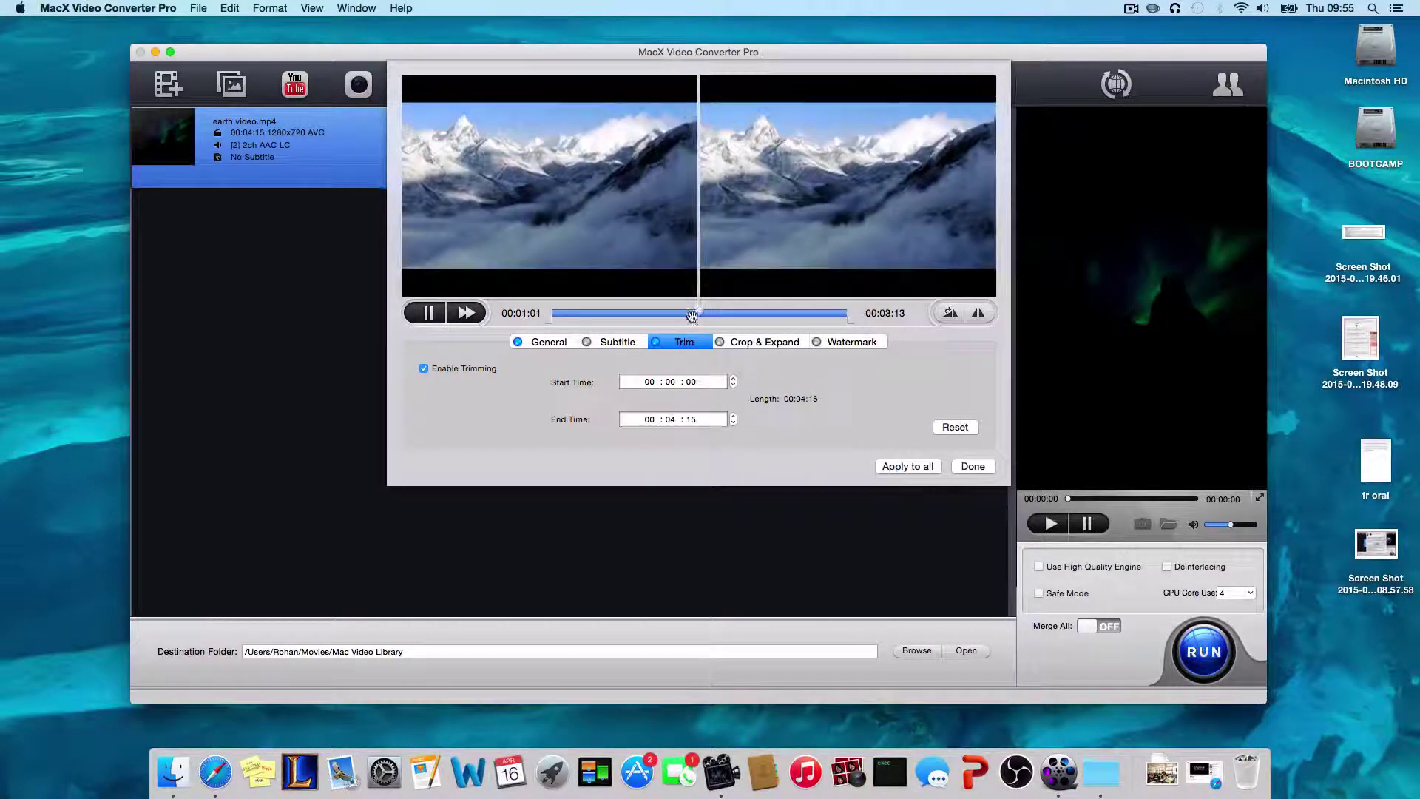
pyautogui.click(427, 313)
pyautogui.moveTo(553, 314); pyautogui.dragTo(679, 314)
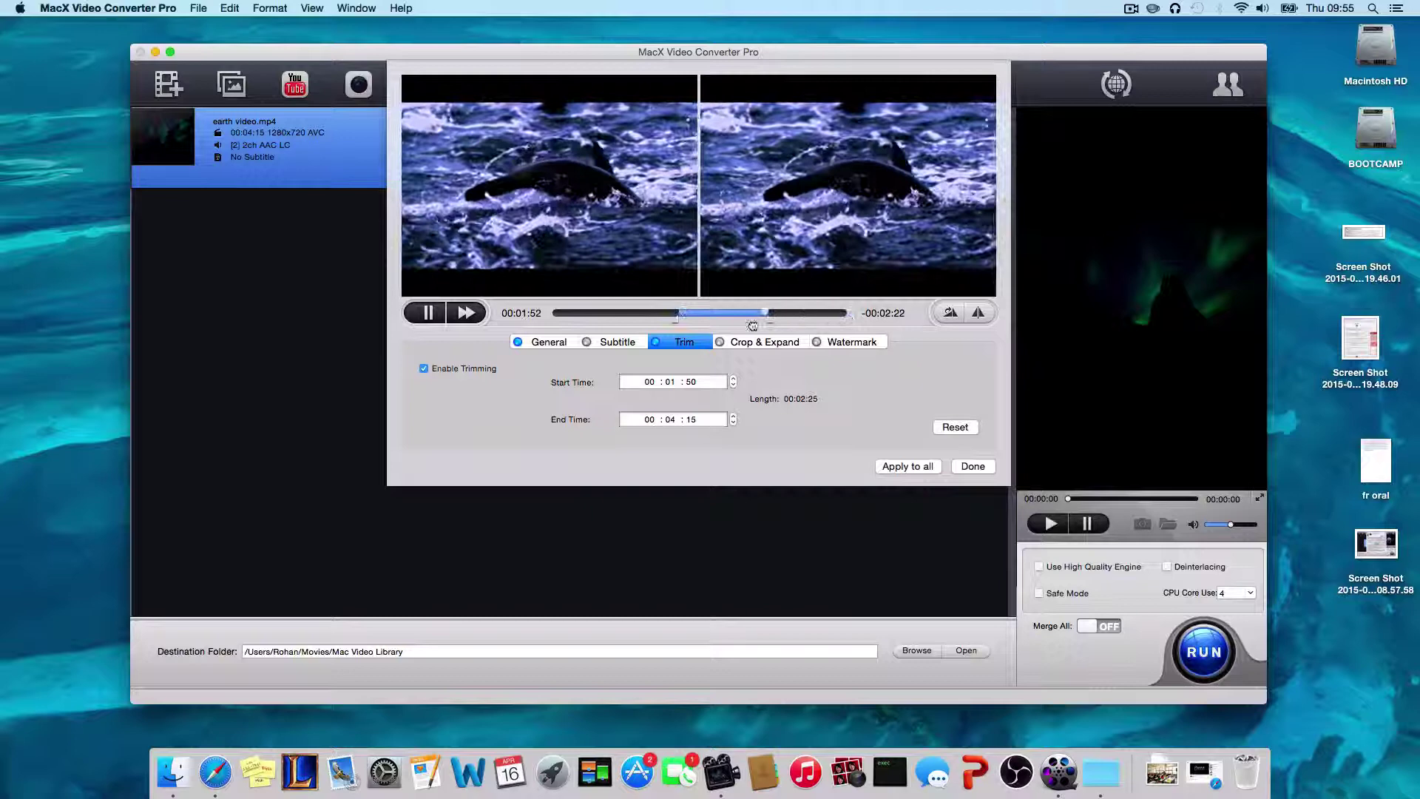
pyautogui.moveTo(685, 315); pyautogui.dragTo(714, 315)
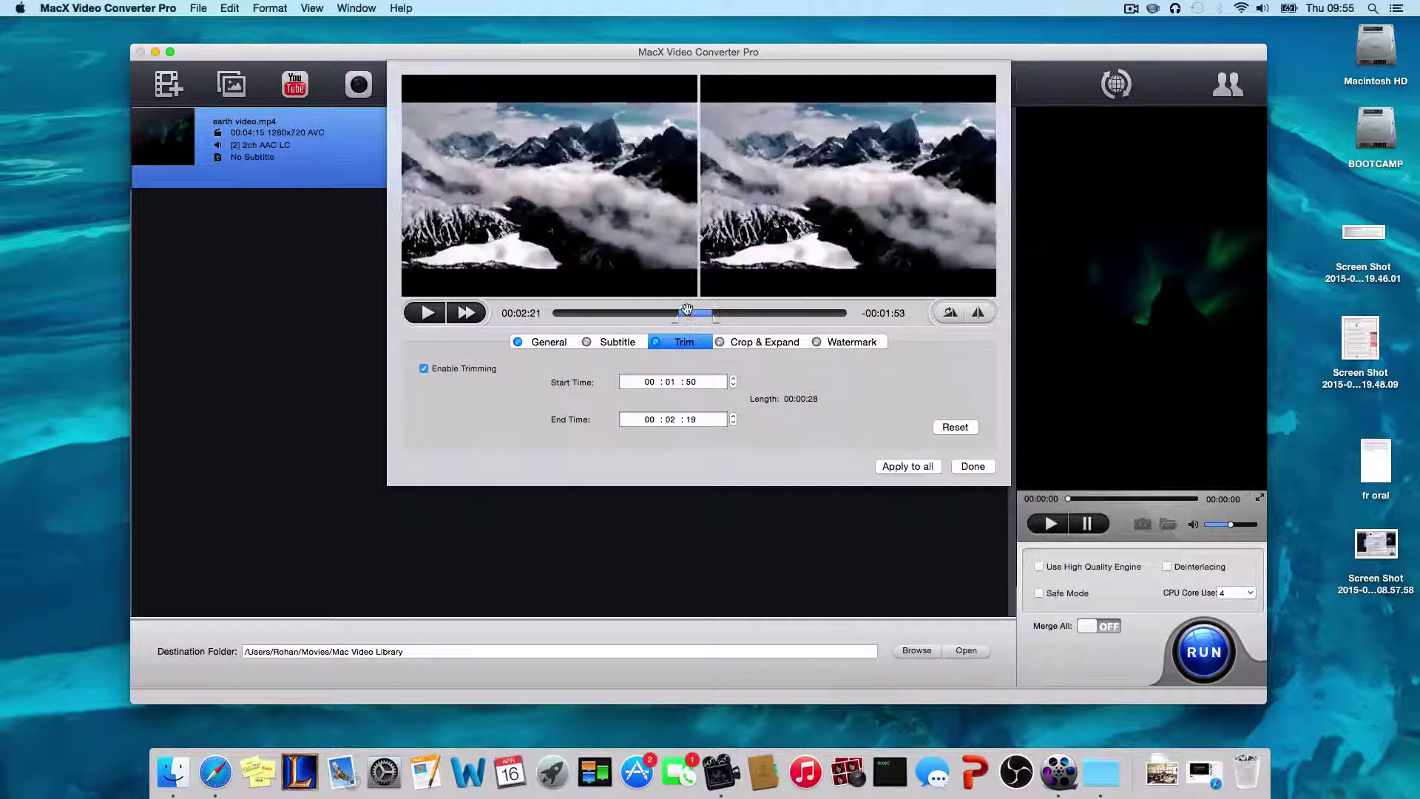
pyautogui.moveTo(686, 311); pyautogui.dragTo(679, 311)
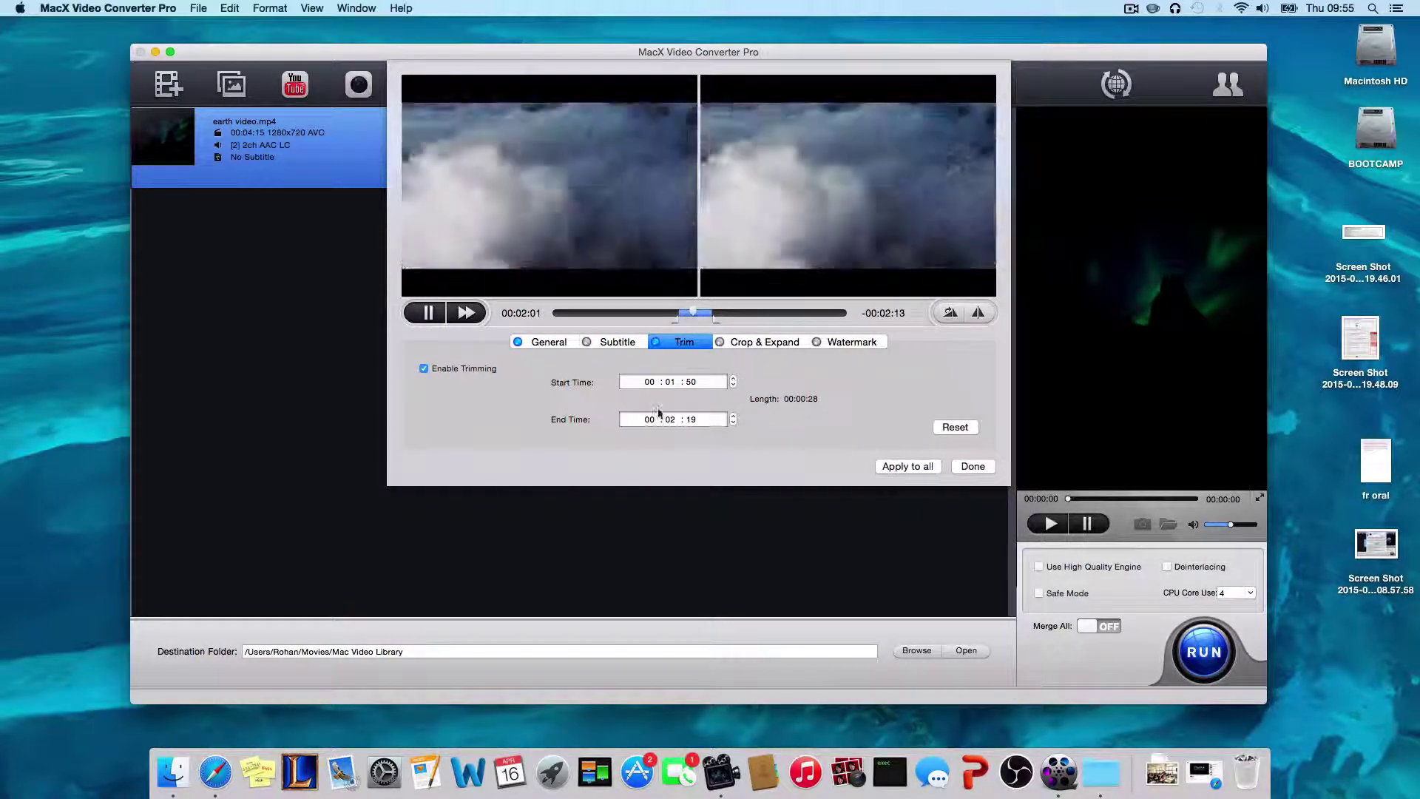
pyautogui.click(423, 368)
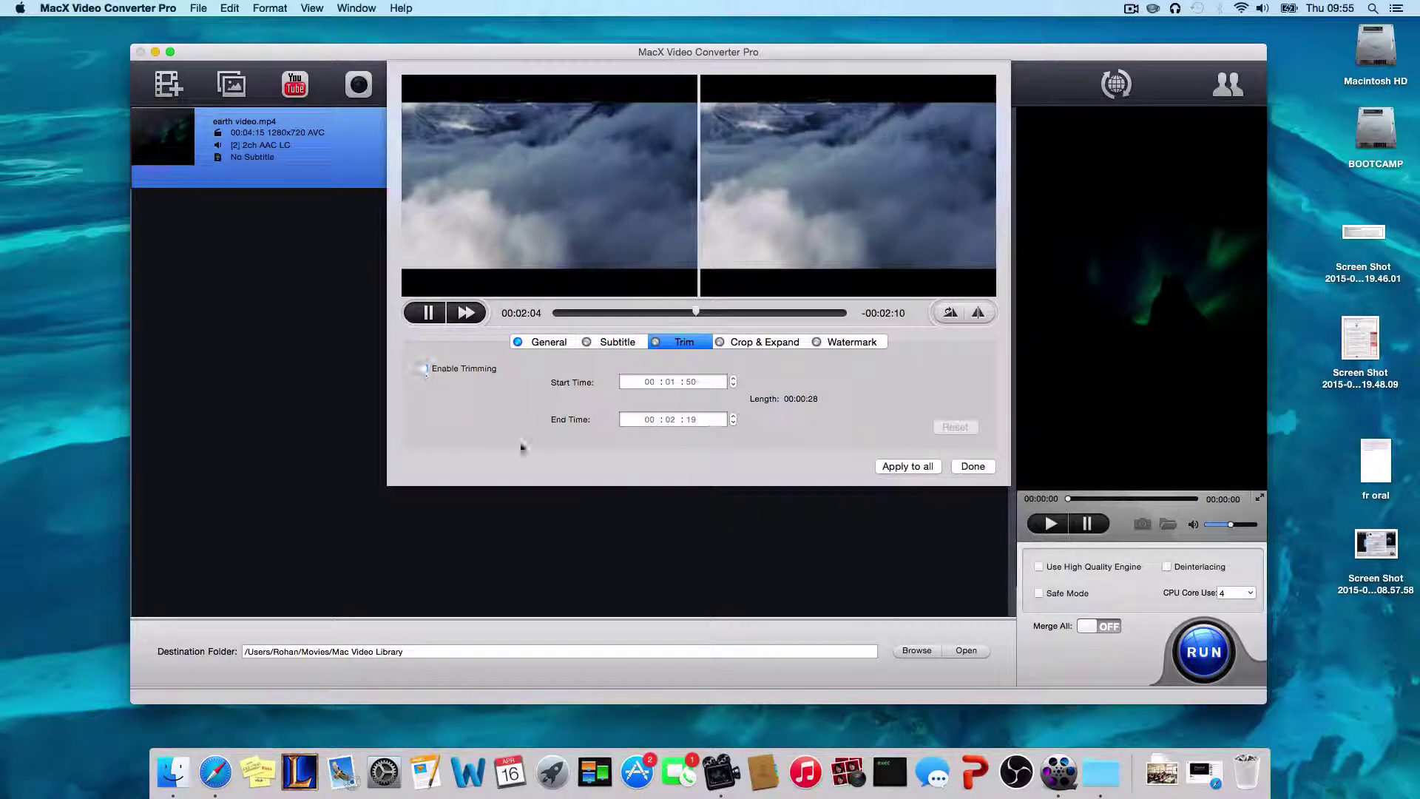
# Review the crop and watermark settings and finish editing earth video.mp4
pyautogui.click(765, 344)
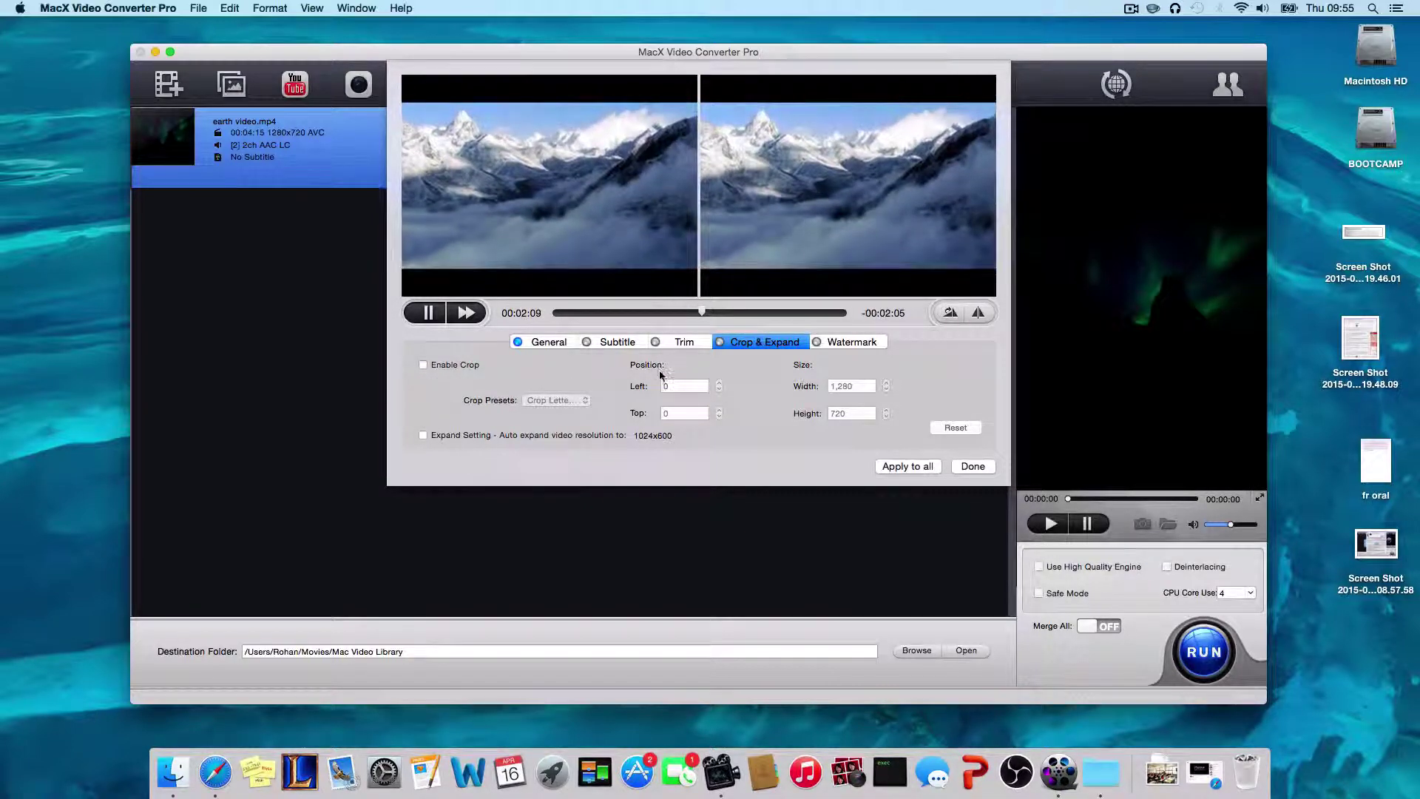
pyautogui.click(850, 342)
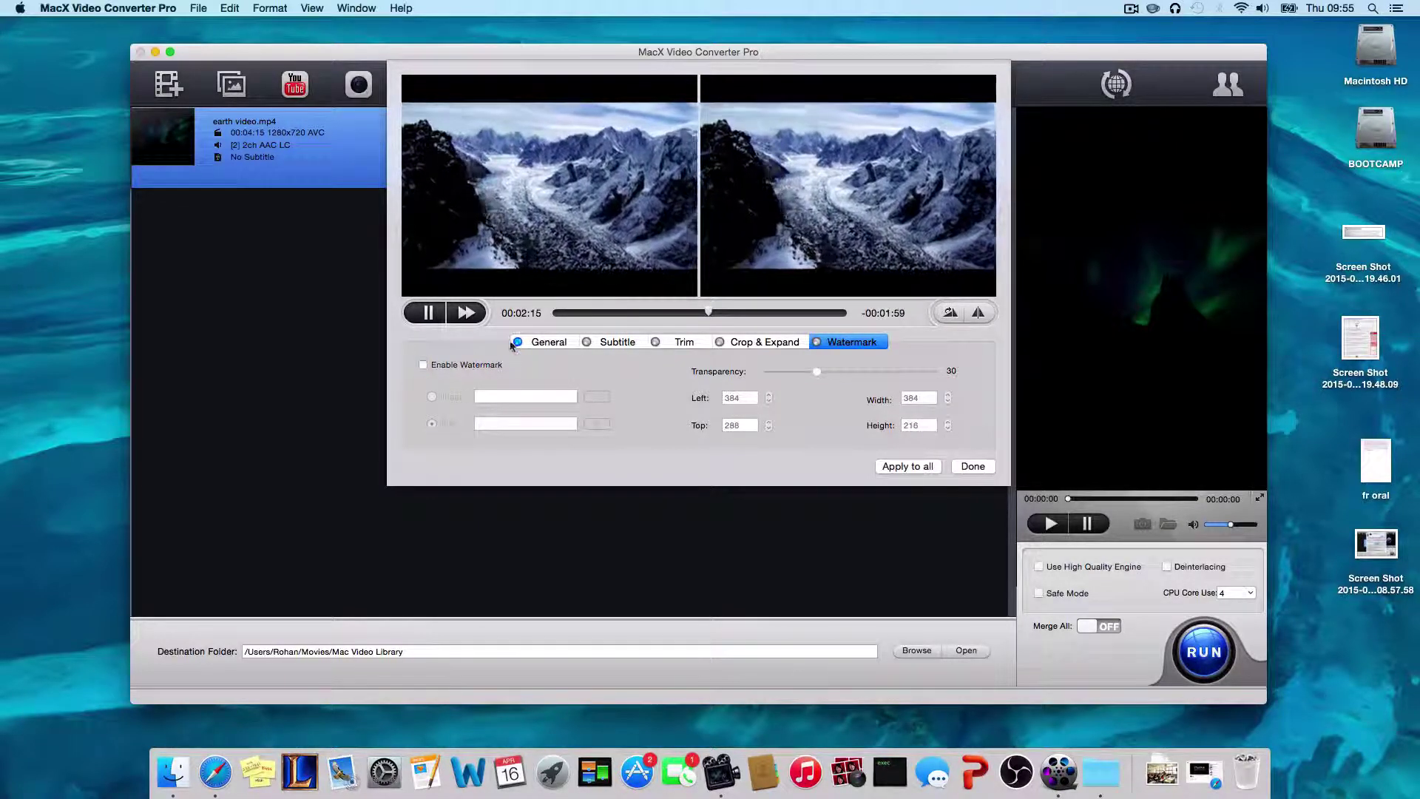
pyautogui.click(972, 466)
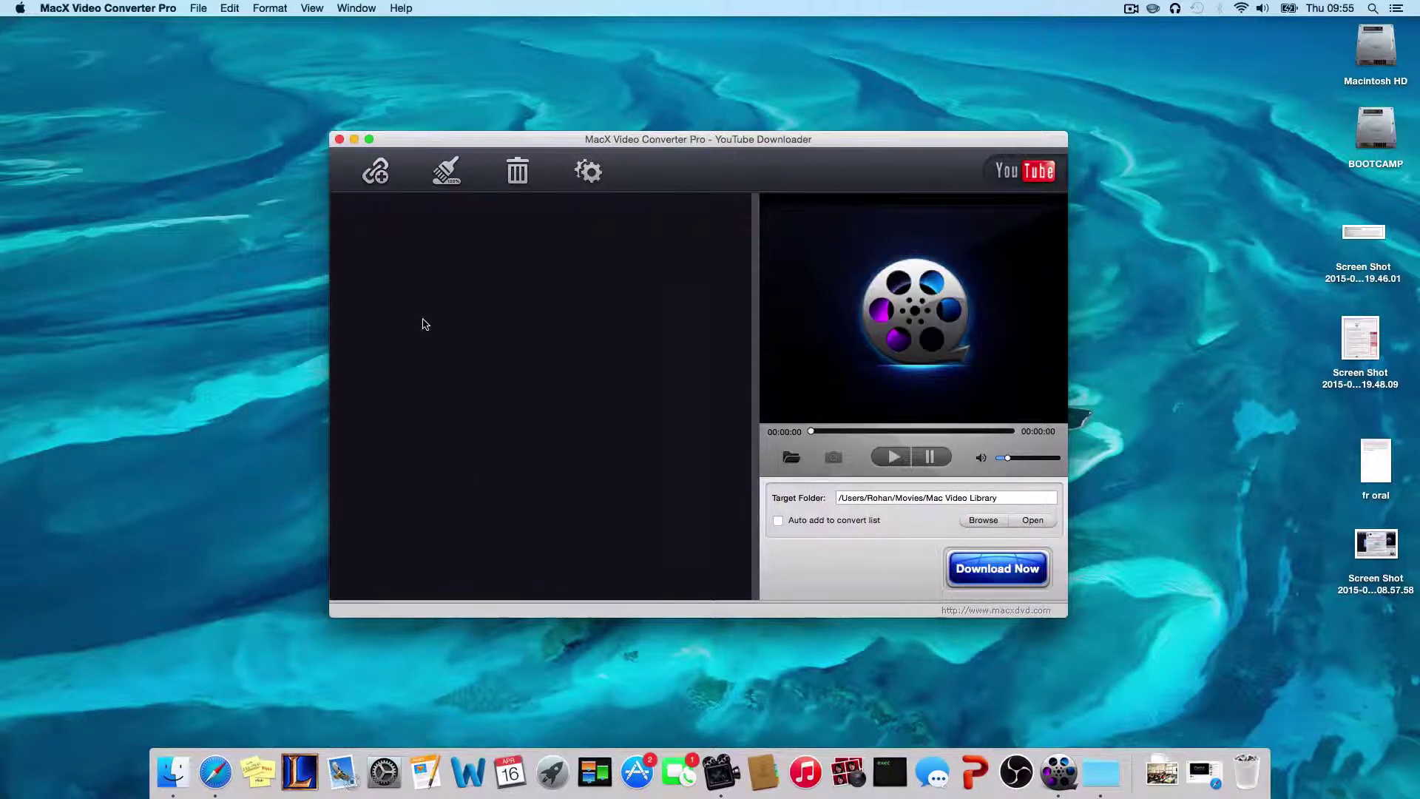
# Start adding a link in the YouTube Downloader and select the Bebop Drone video's URL in Safari
pyautogui.click(377, 174)
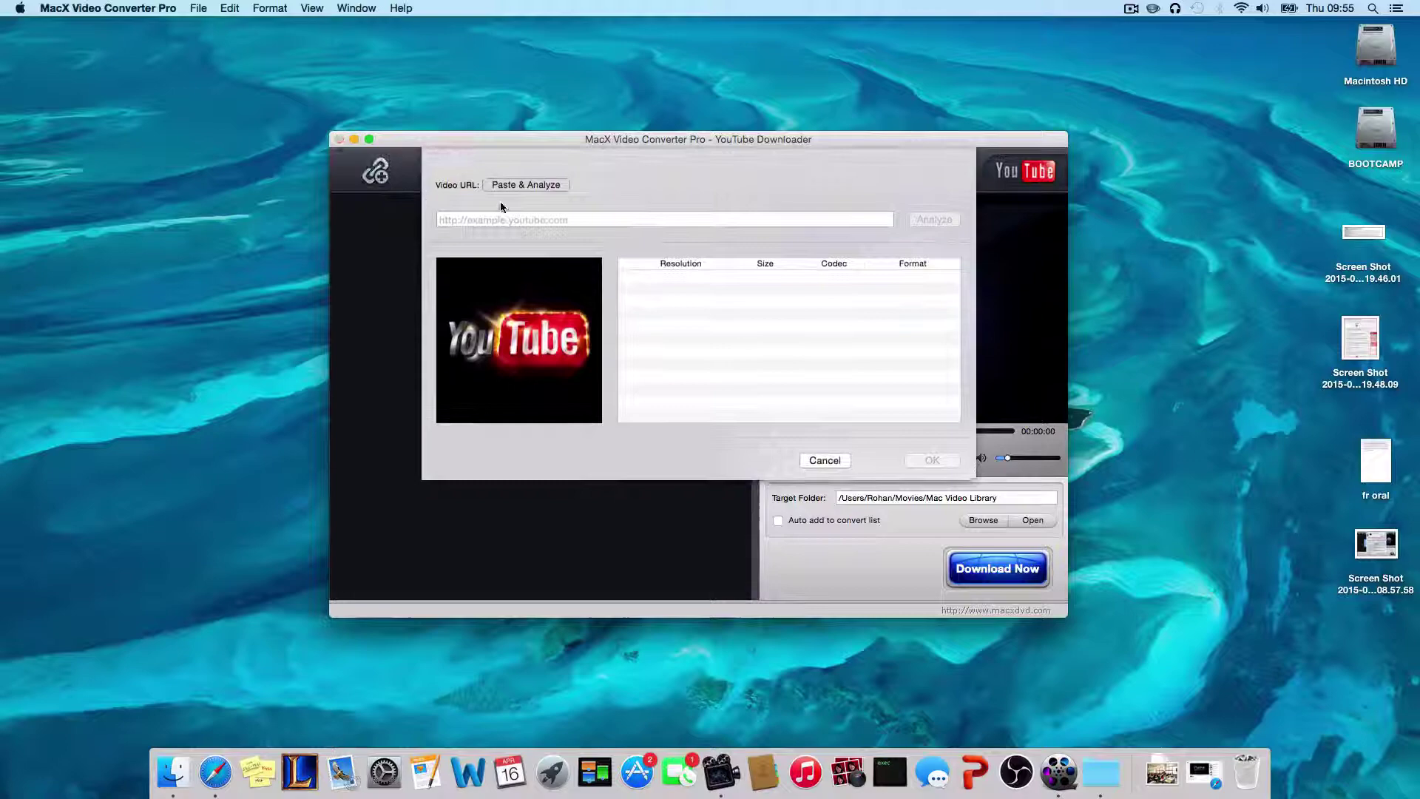
pyautogui.click(1204, 773)
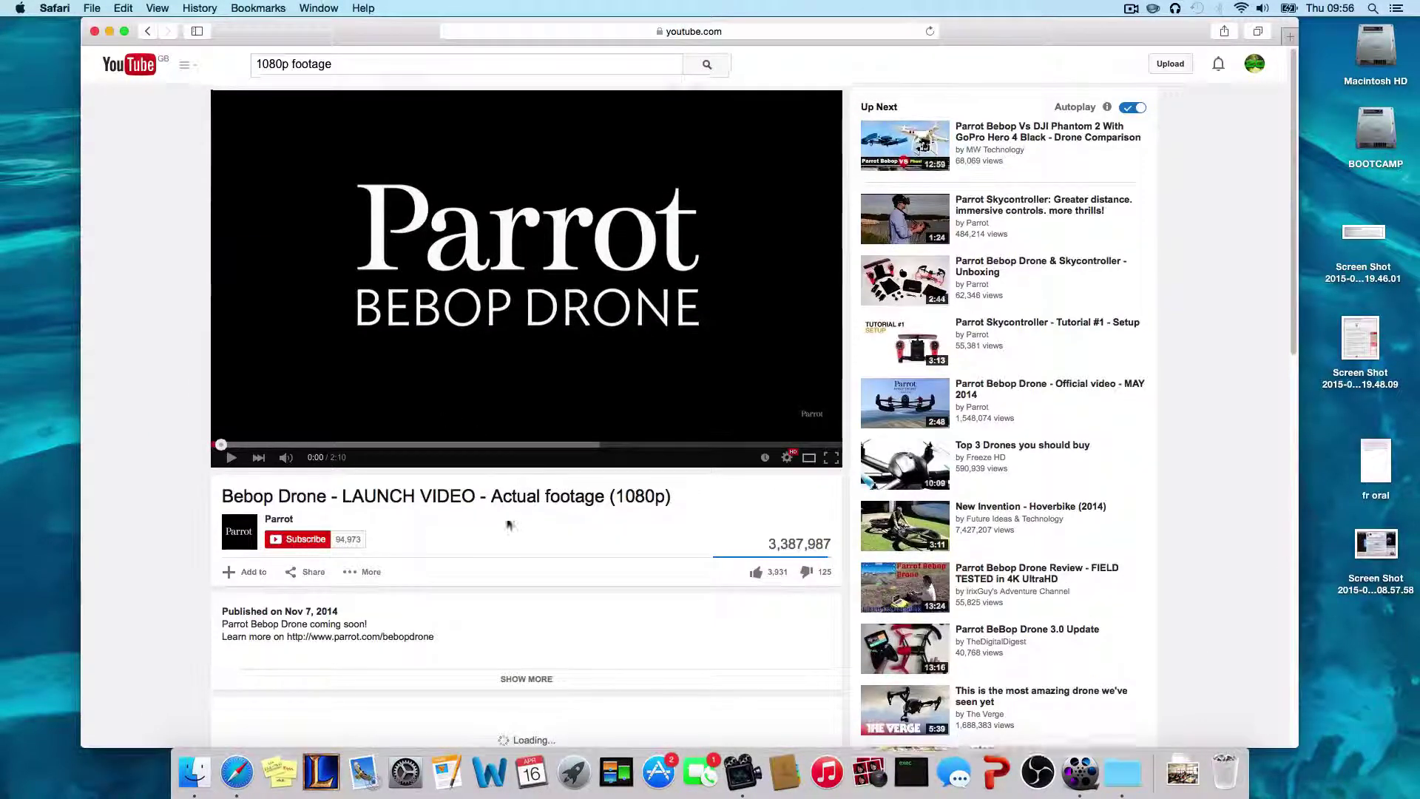
pyautogui.scroll(-3, 667, 400)
pyautogui.scroll(-3, 682, 416)
pyautogui.scroll(6, 687, 425)
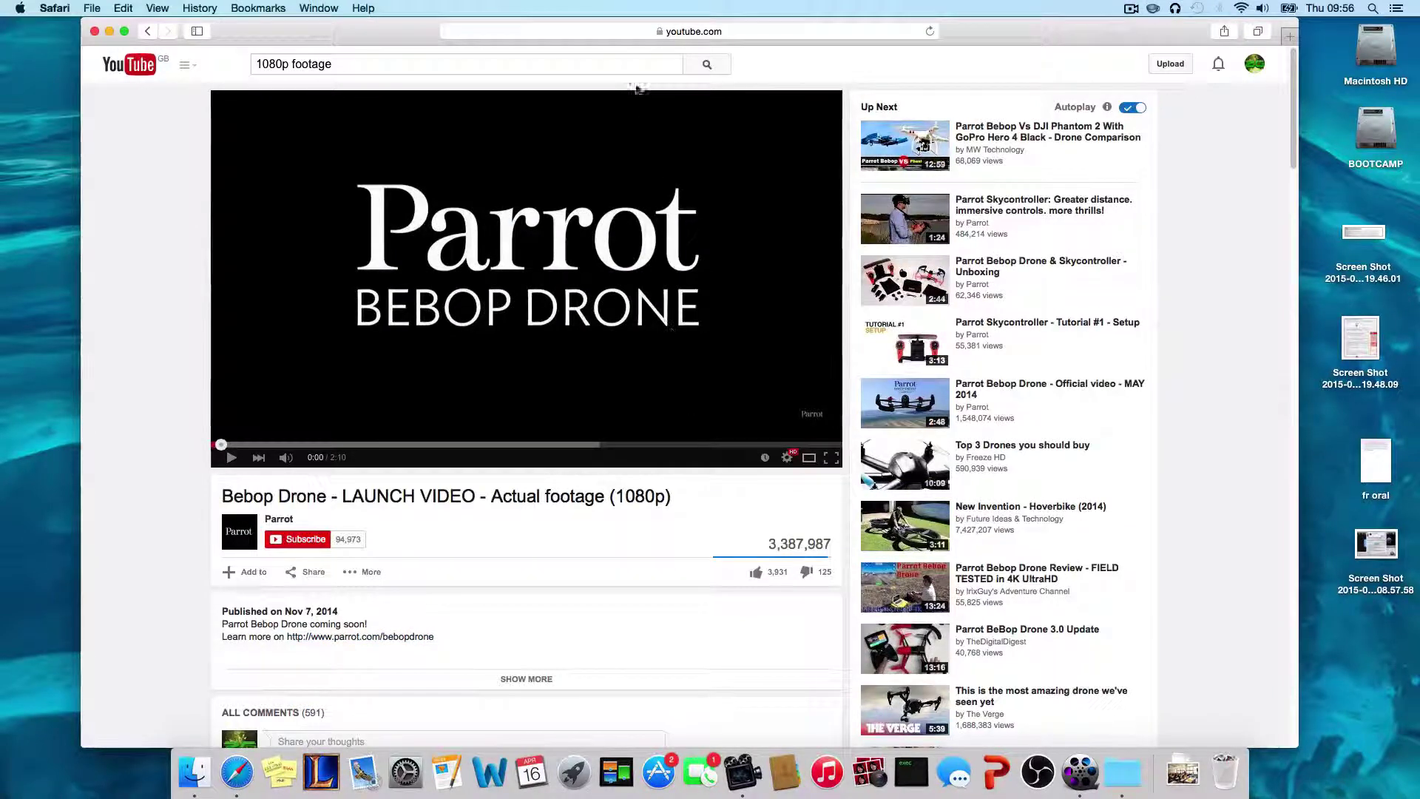
pyautogui.click(572, 33)
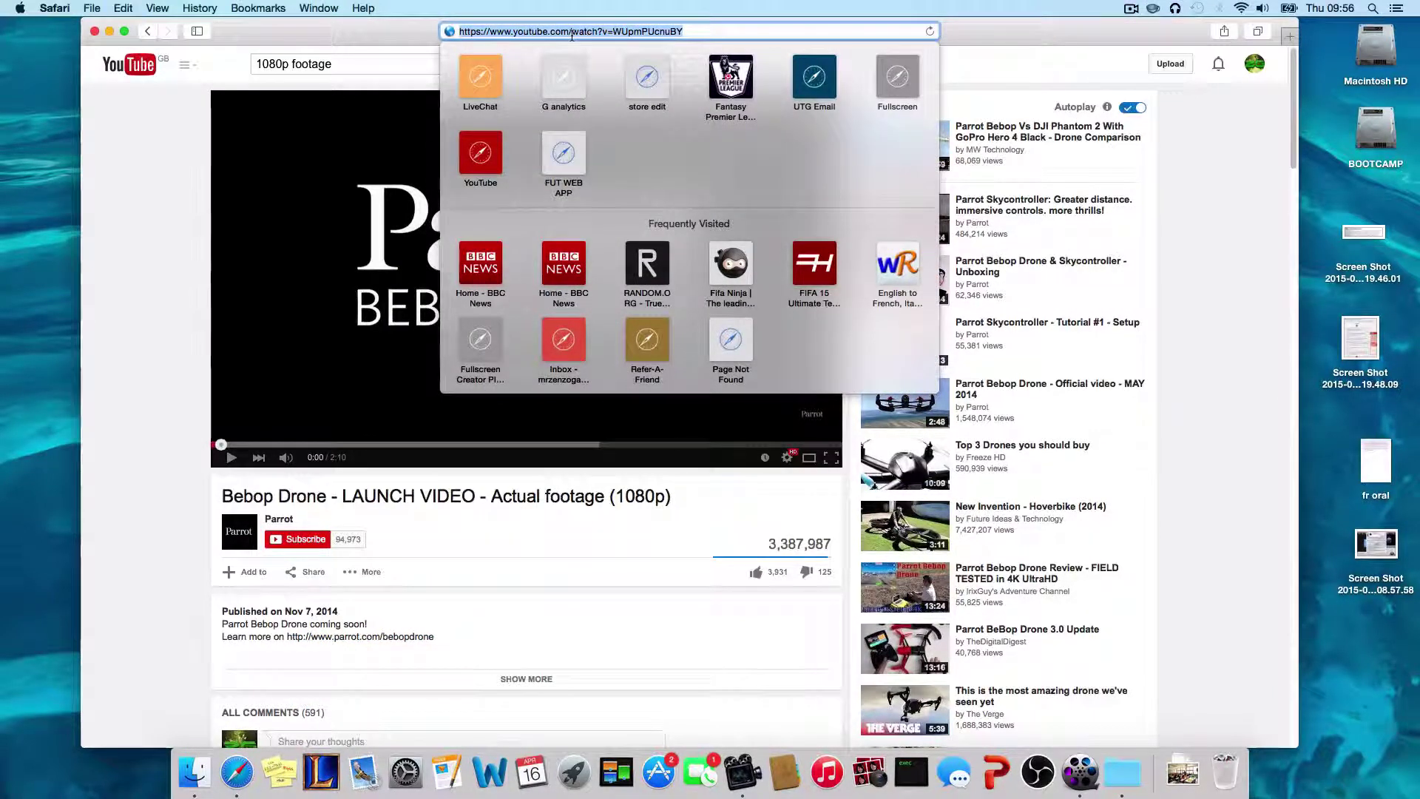
# Paste and analyze the Bebop Drone link, pick 640P MP4 instead of 426P, and add it to downloads
pyautogui.click(108, 31)
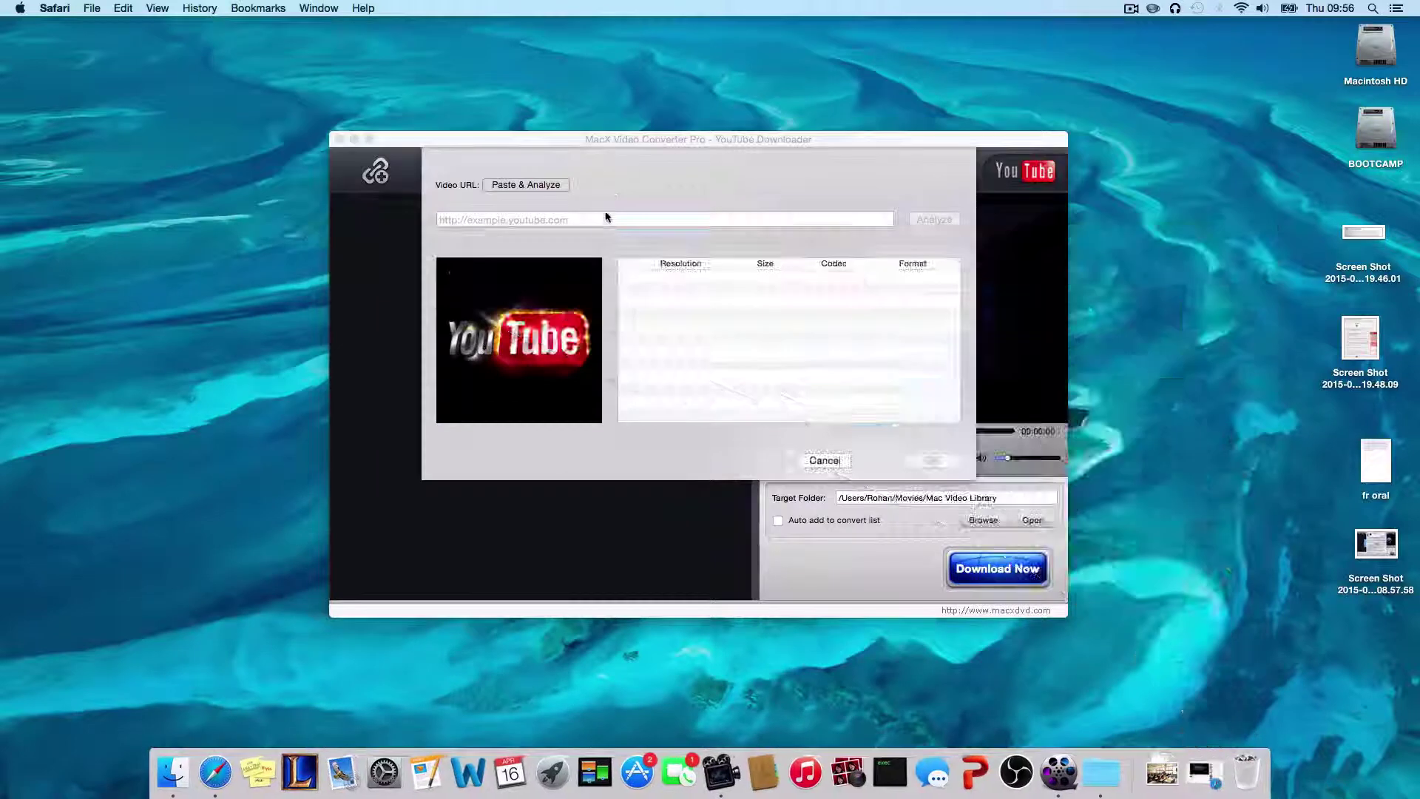
pyautogui.click(599, 220)
pyautogui.write('https://www.youtube.com/watch?v=WUpmPUcnuBY')
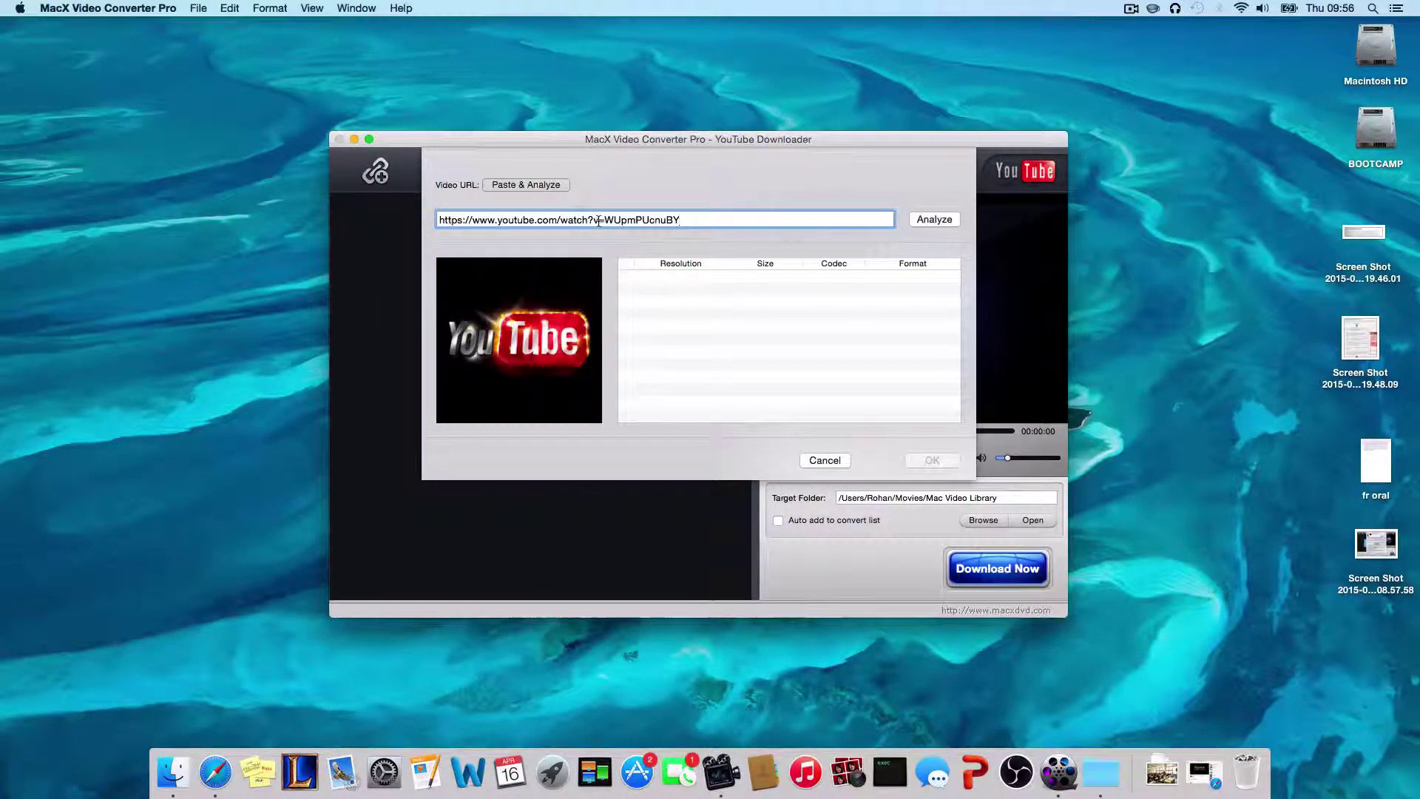
pyautogui.click(934, 219)
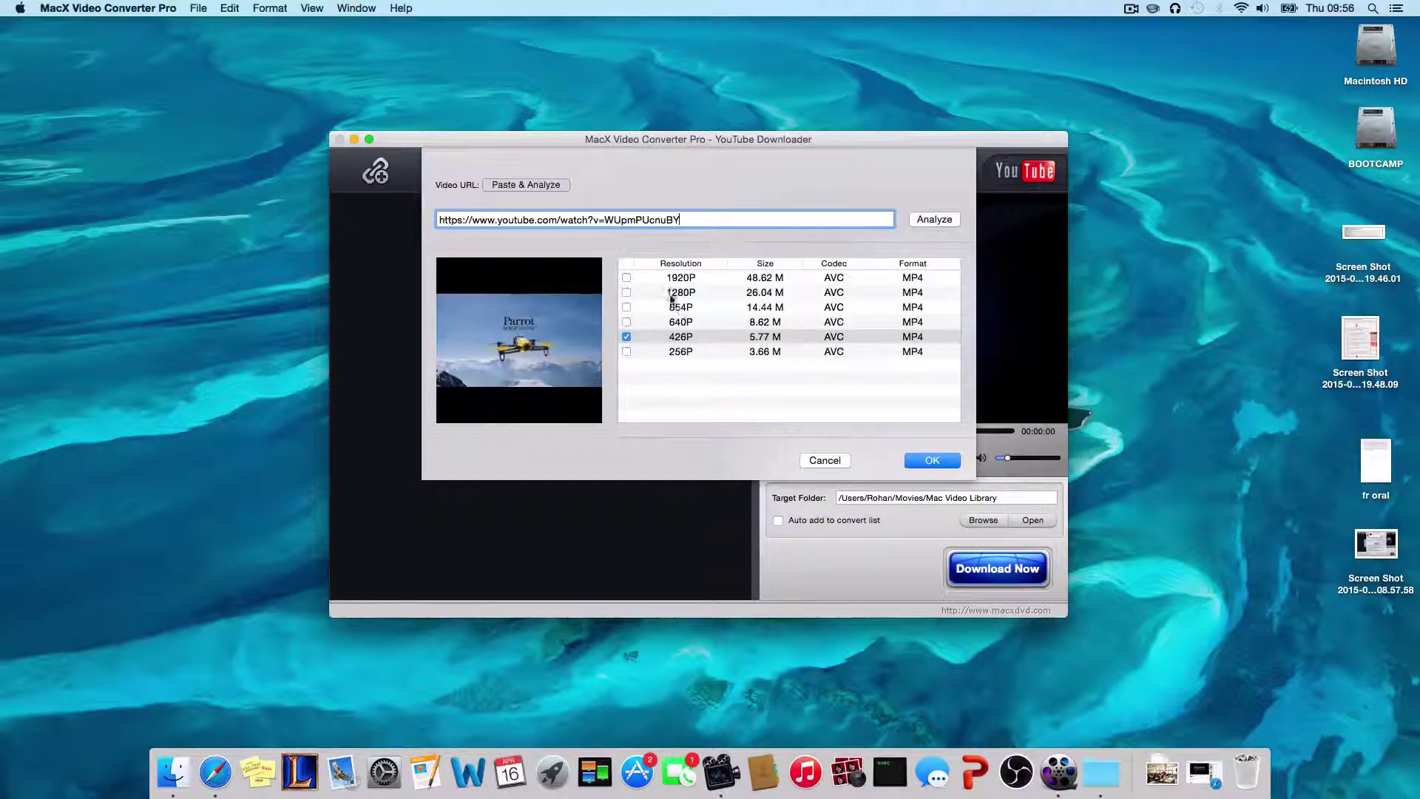
pyautogui.click(626, 336)
pyautogui.click(626, 323)
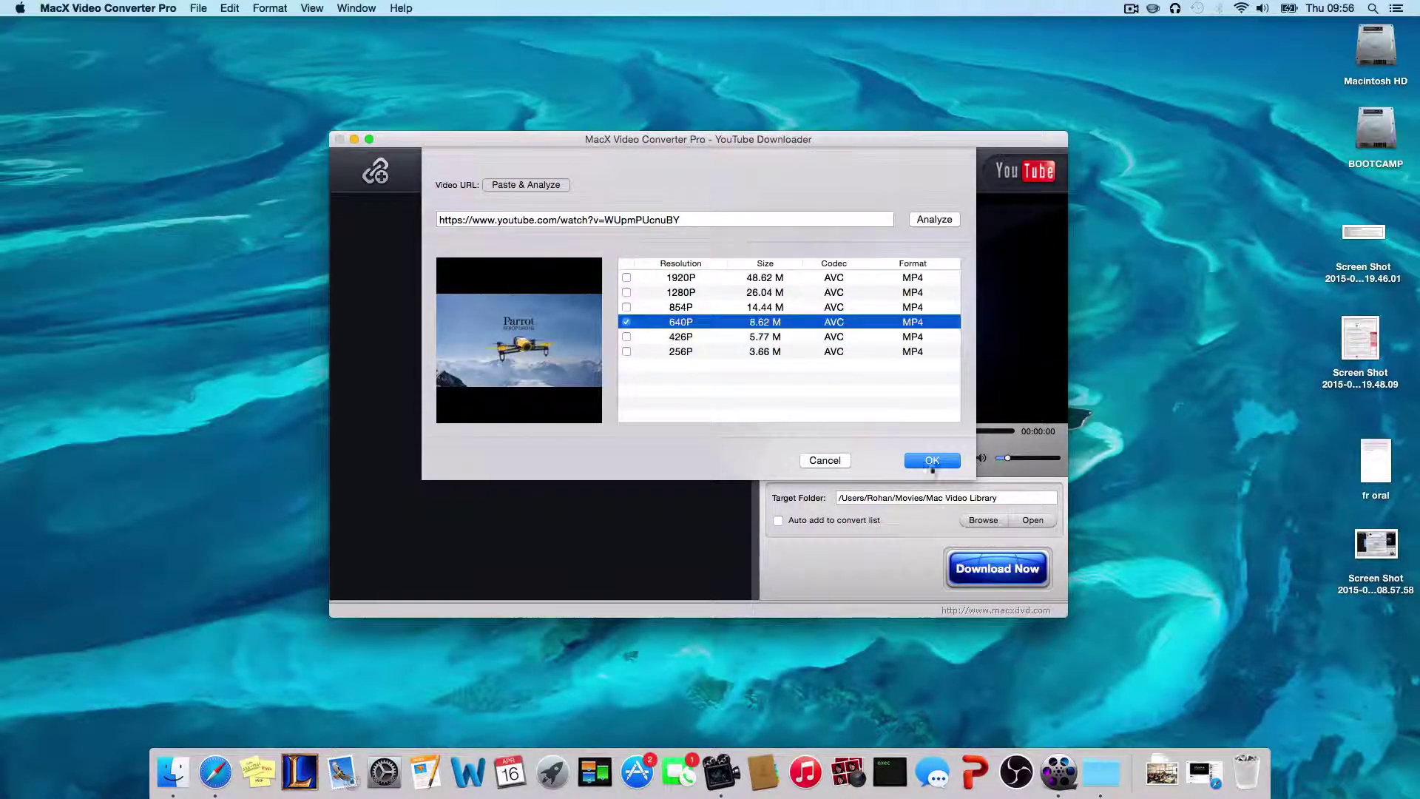
pyautogui.click(932, 459)
pyautogui.moveTo(361, 226)
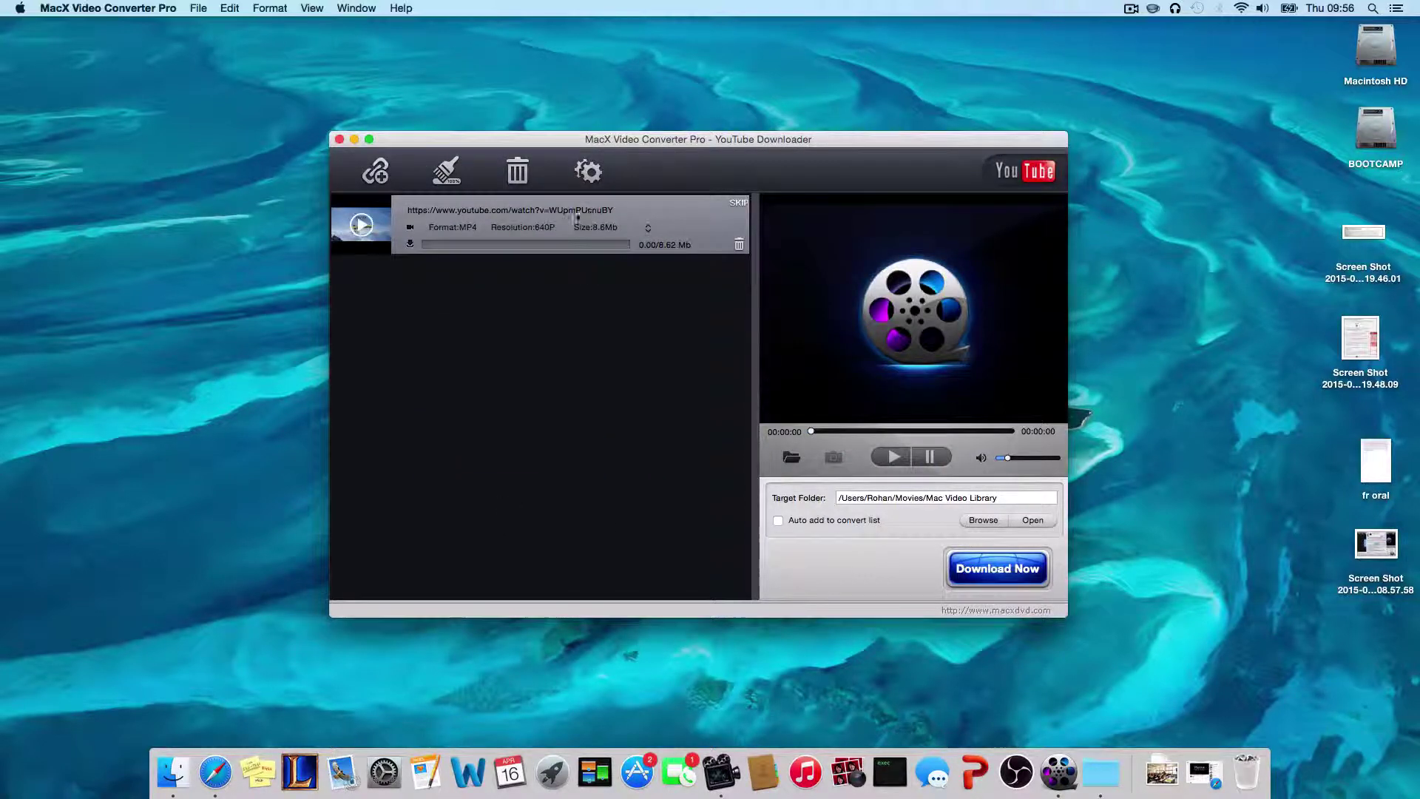
# Start downloading the Bebop Drone video, declining the quit prompt to keep the downloader open
pyautogui.click(993, 571)
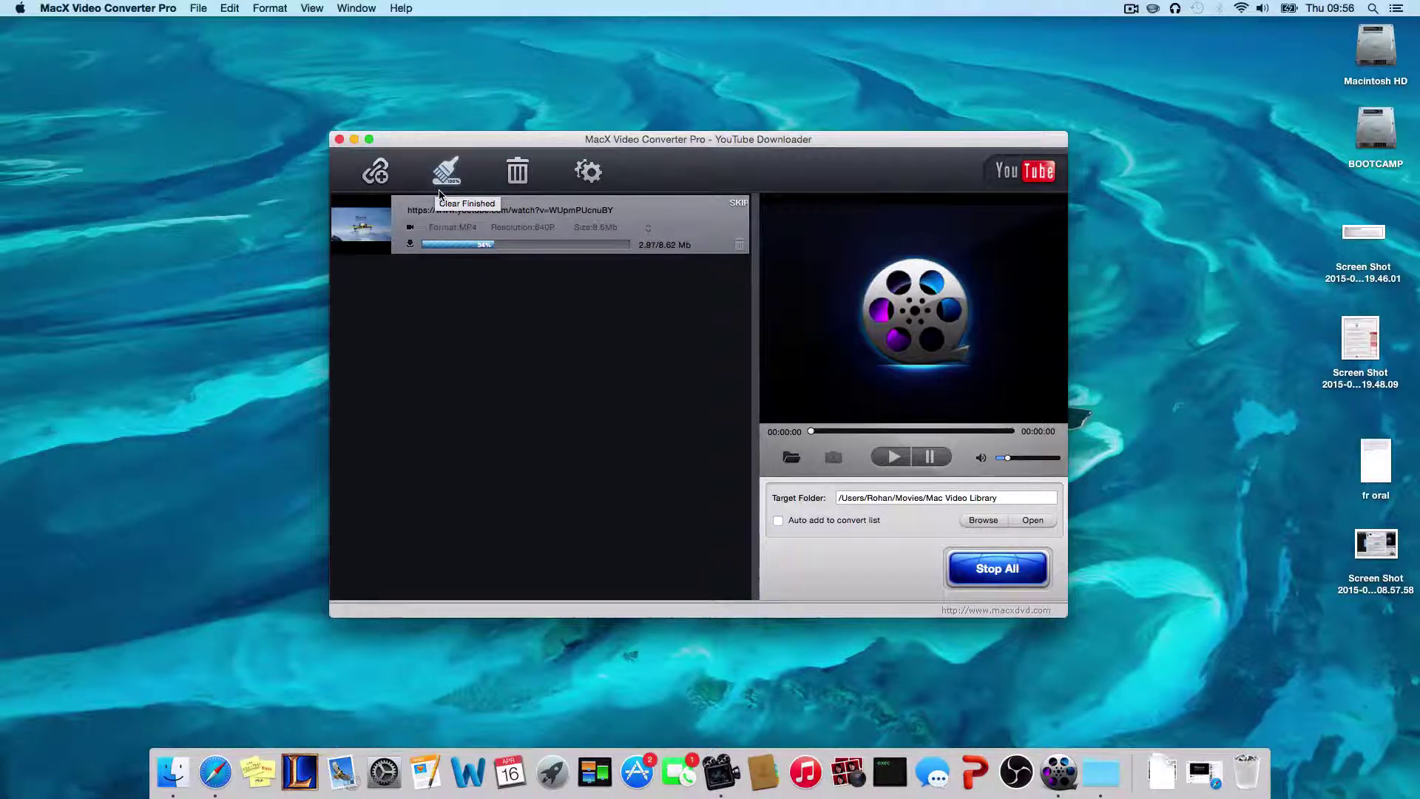
pyautogui.click(340, 141)
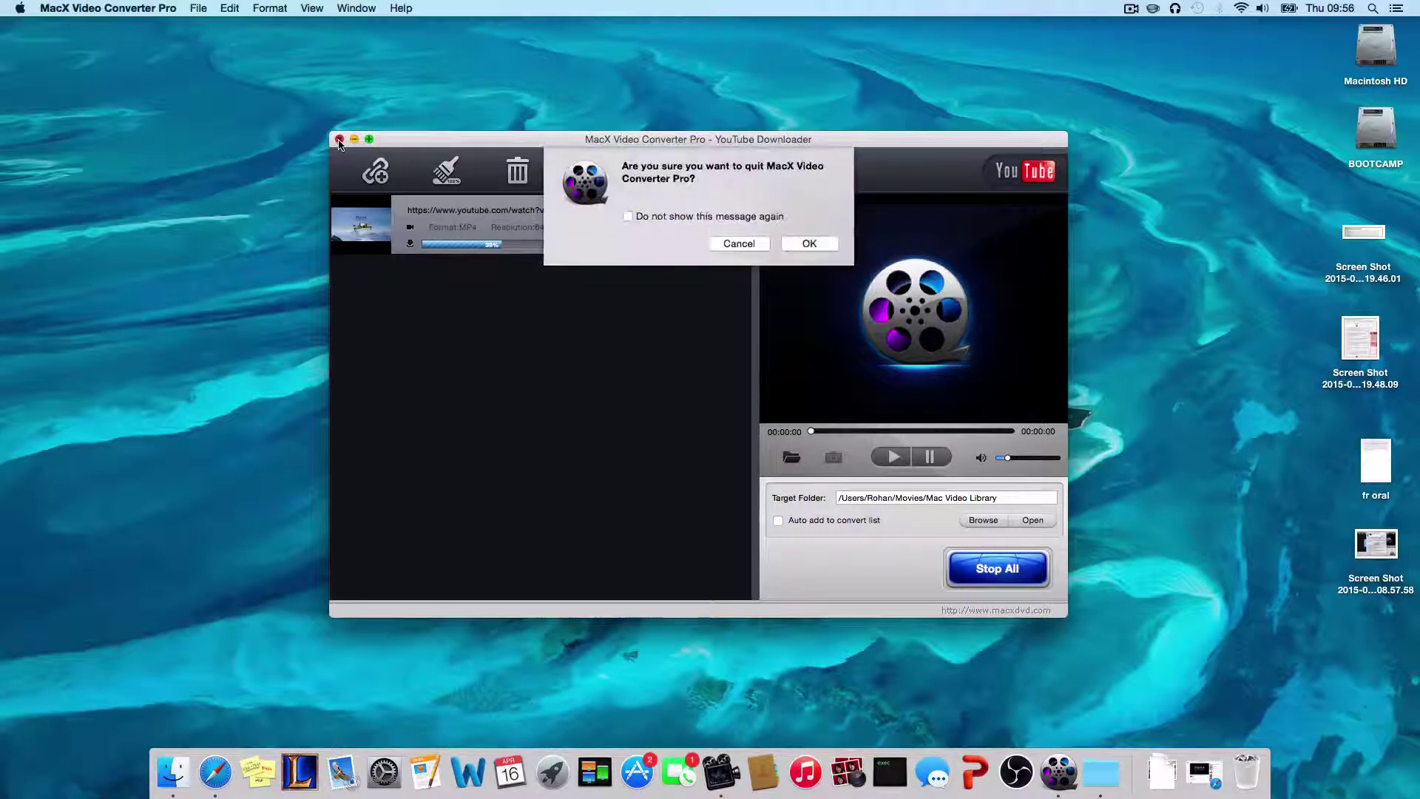
pyautogui.click(725, 246)
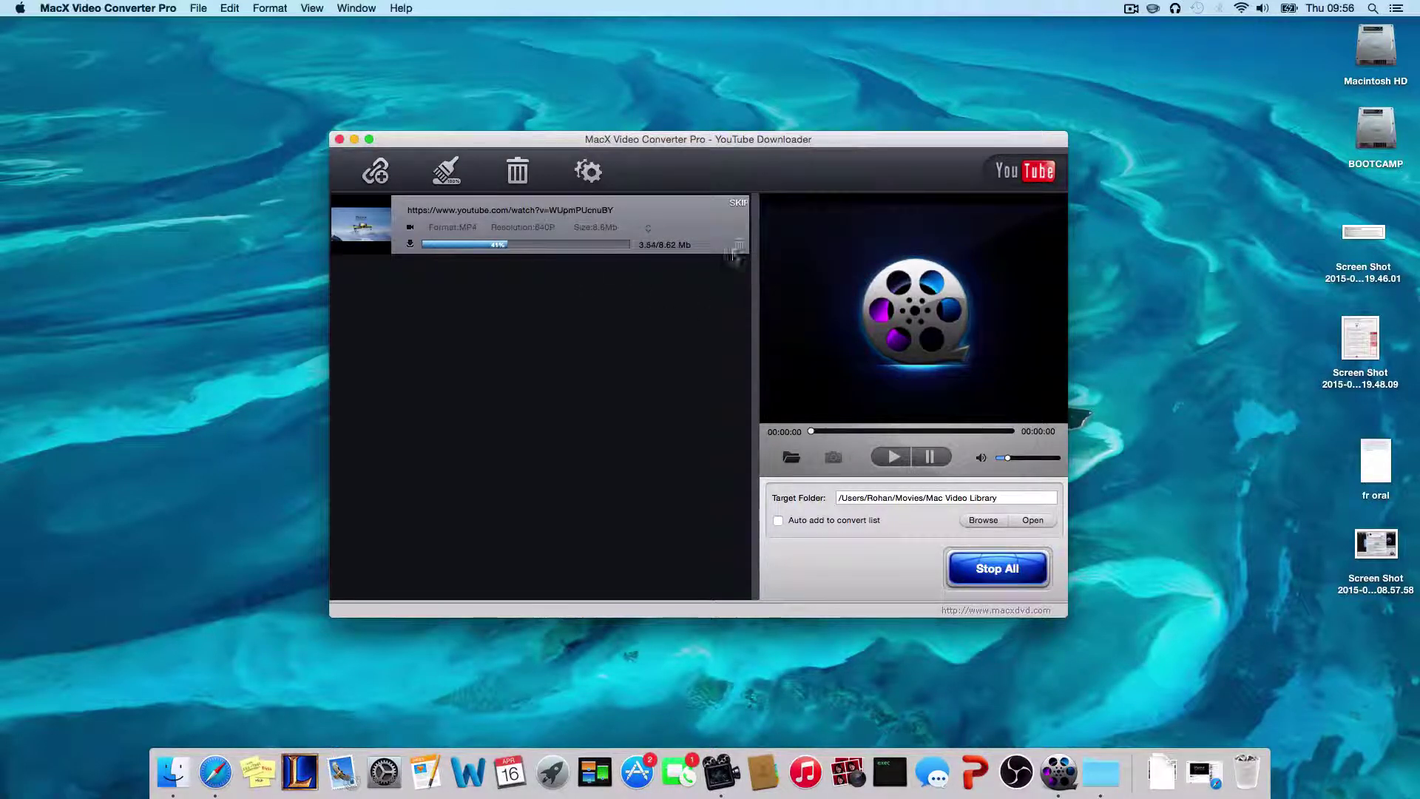
# Stop the running download and again decline to quit the downloader
pyautogui.click(966, 569)
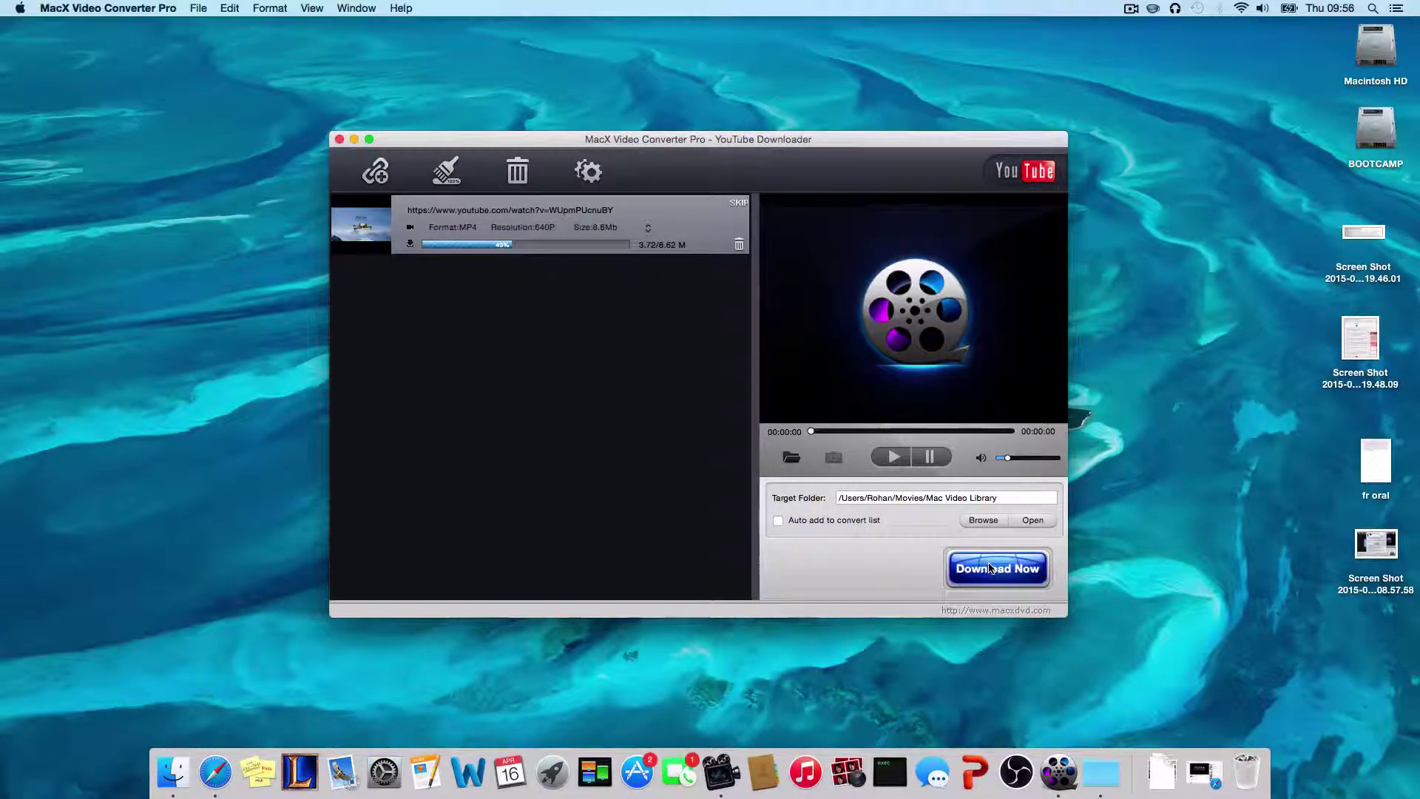
pyautogui.moveTo(444, 223)
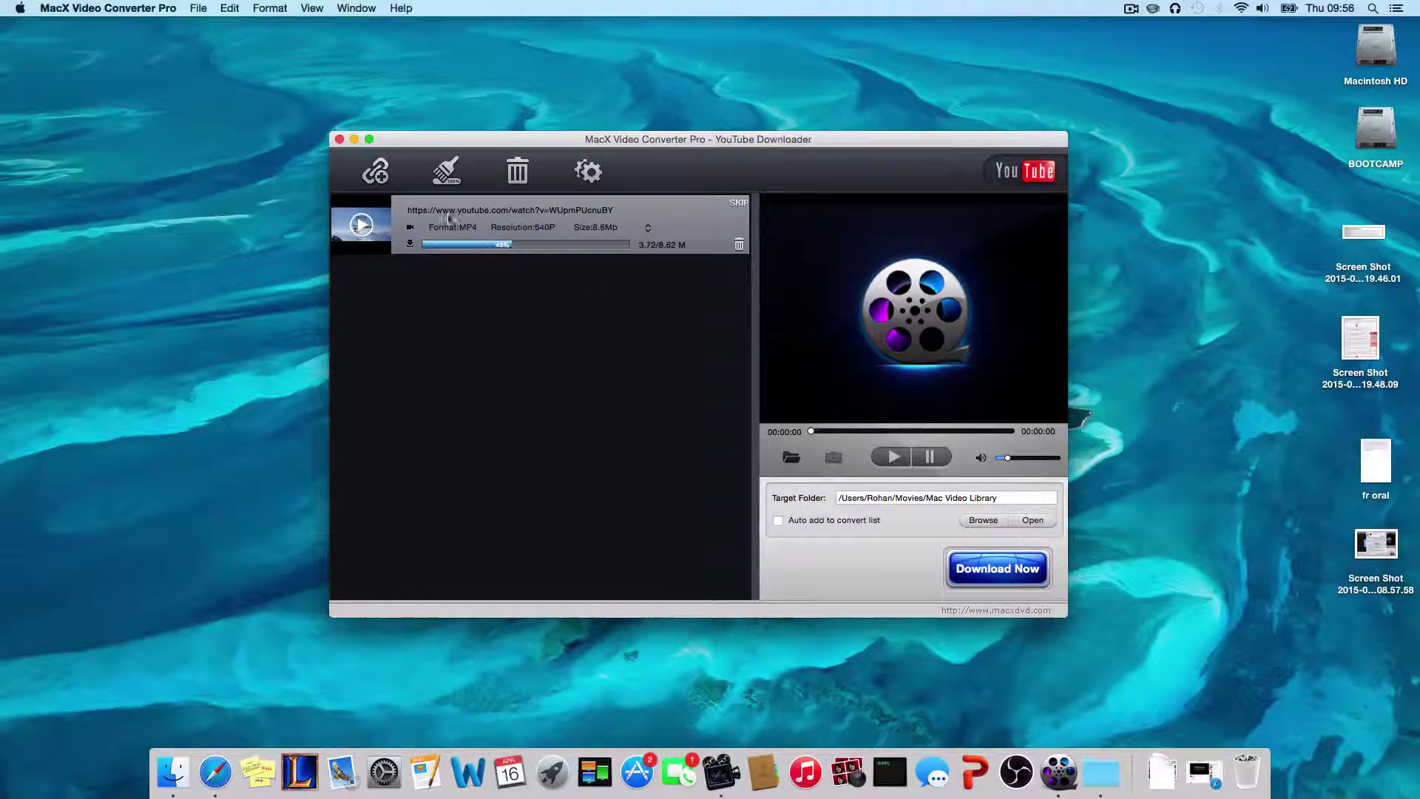
pyautogui.click(340, 139)
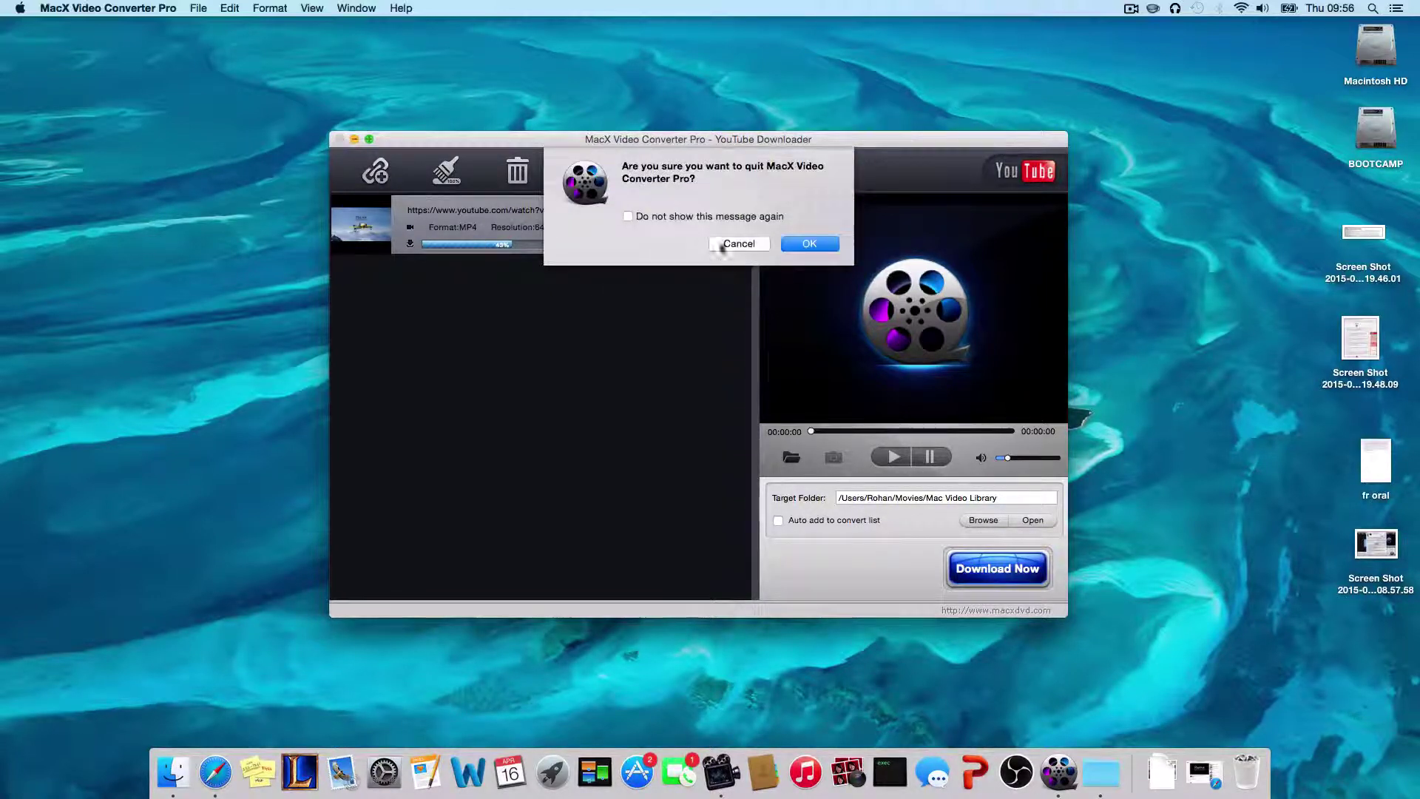
pyautogui.click(735, 245)
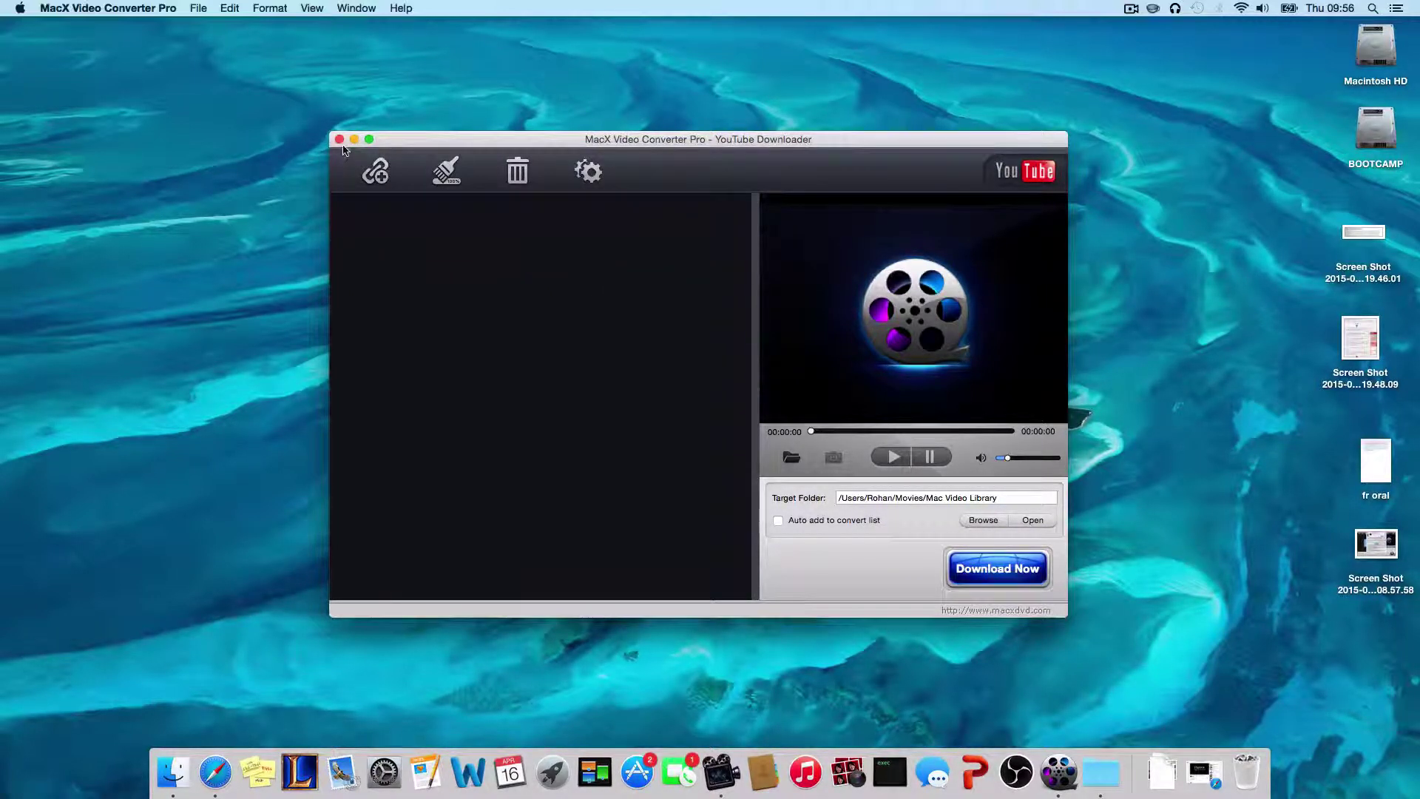
# Close the YouTube downloader and show the Video Recorder window with its timer at 00:00:00
pyautogui.click(340, 139)
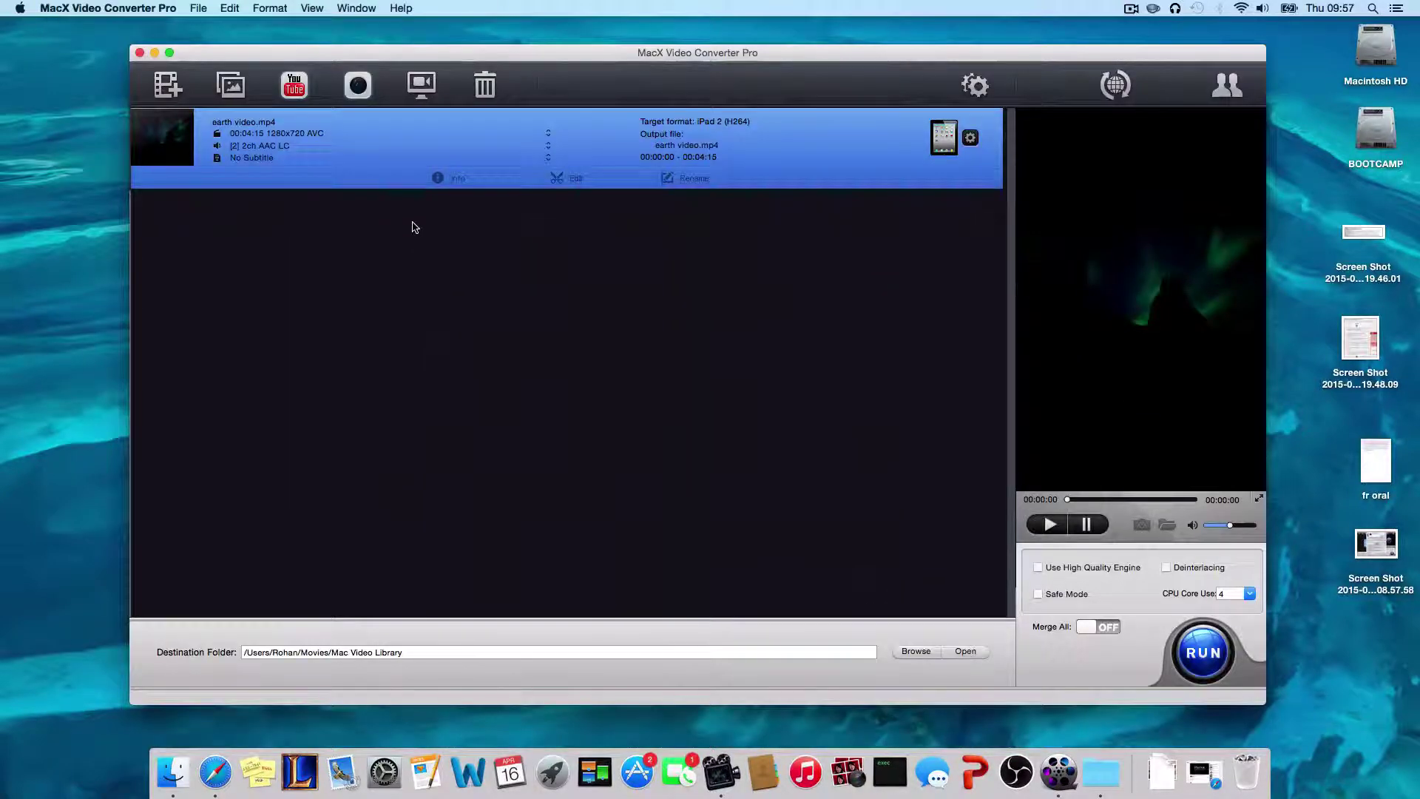
pyautogui.click(358, 86)
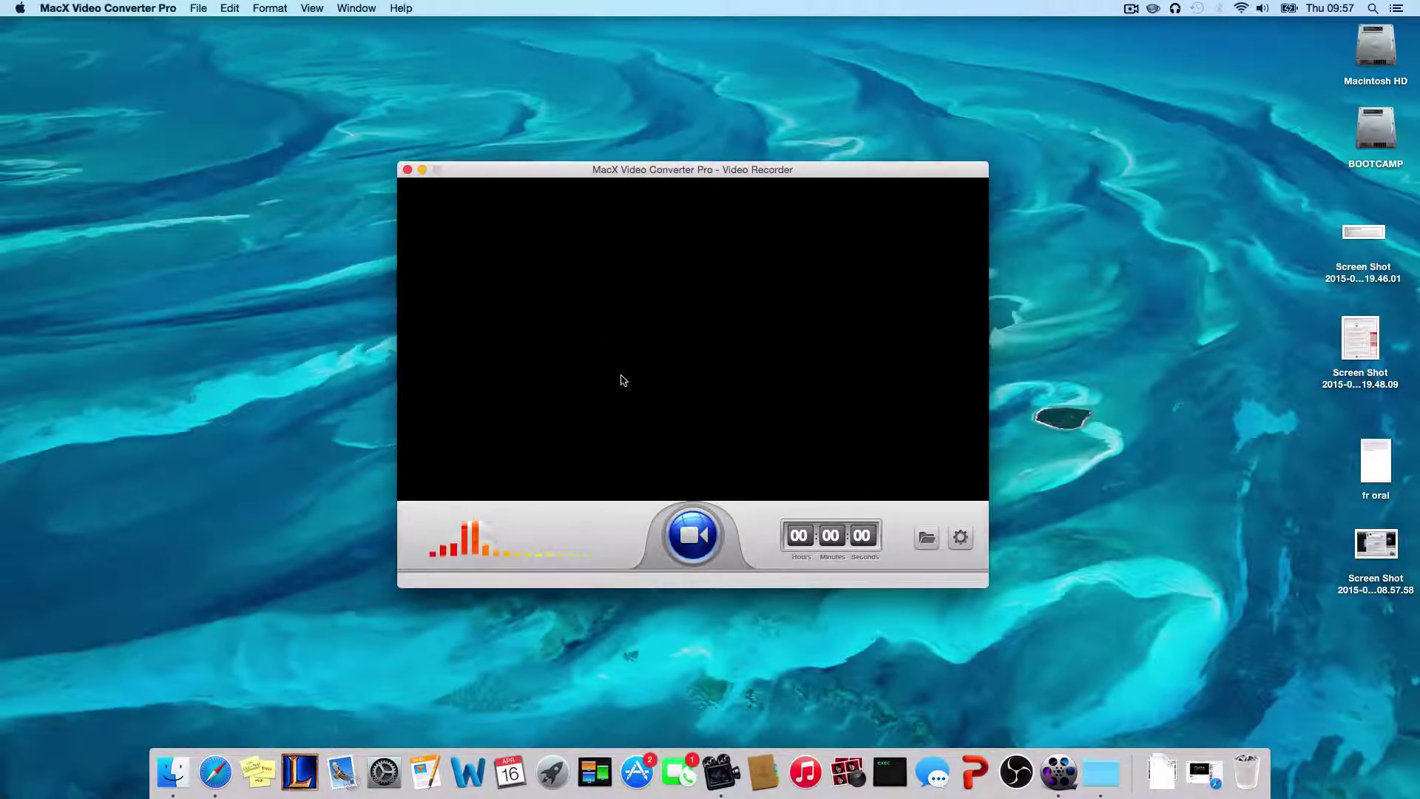
pyautogui.moveTo(553, 180)
pyautogui.mouseDown()
pyautogui.moveTo(562, 160)
pyautogui.moveTo(551, 189)
pyautogui.mouseUp()
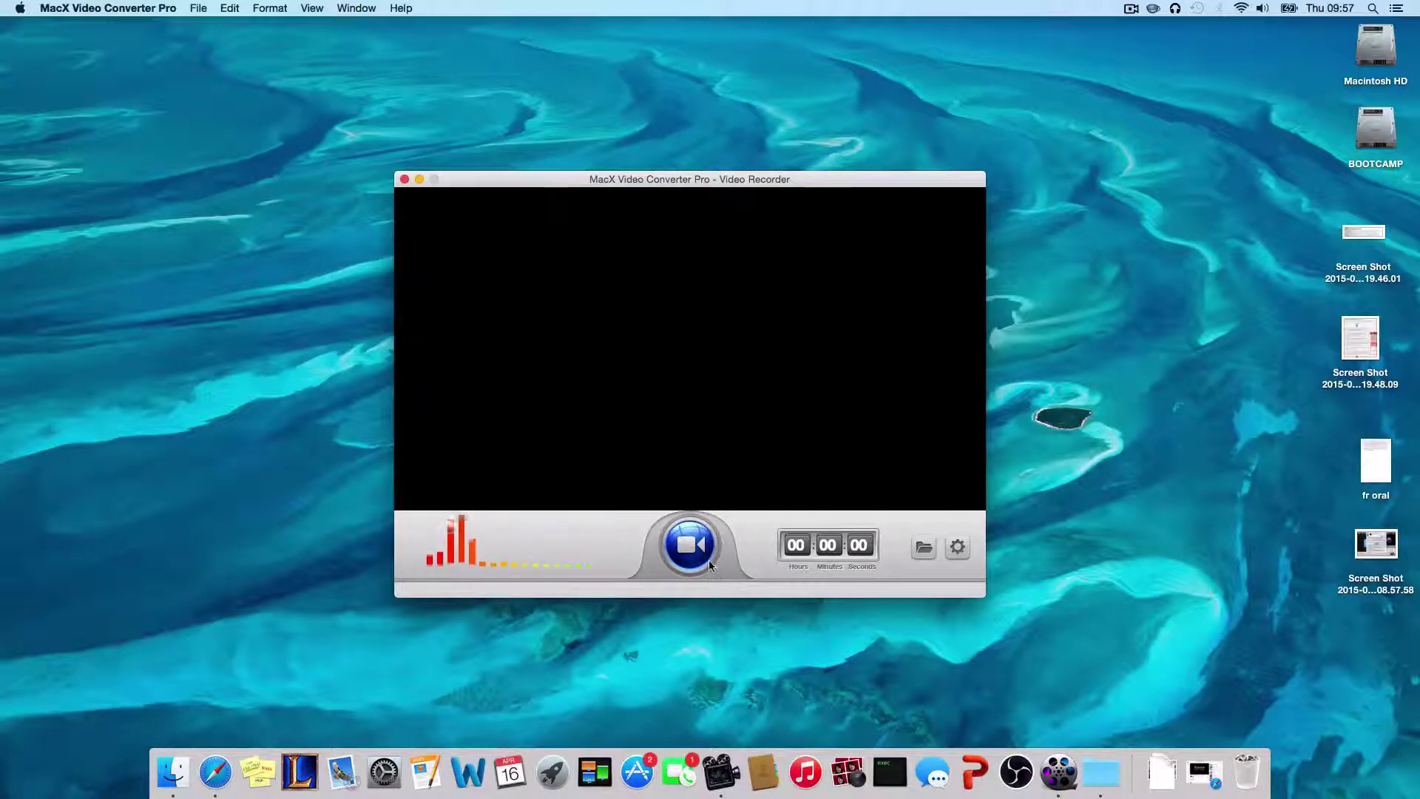
pyautogui.moveTo(551, 189); pyautogui.dragTo(563, 206)
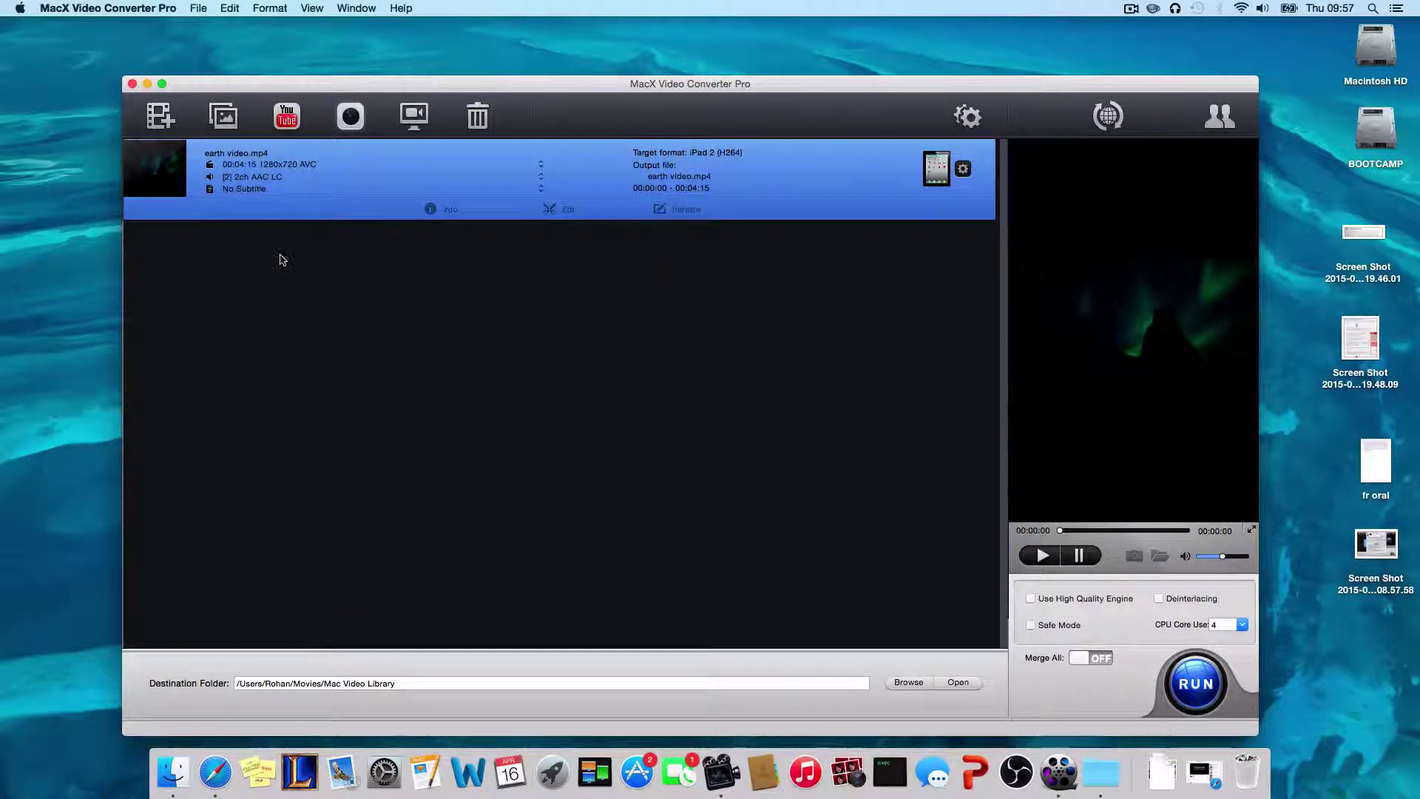
pyautogui.click(413, 116)
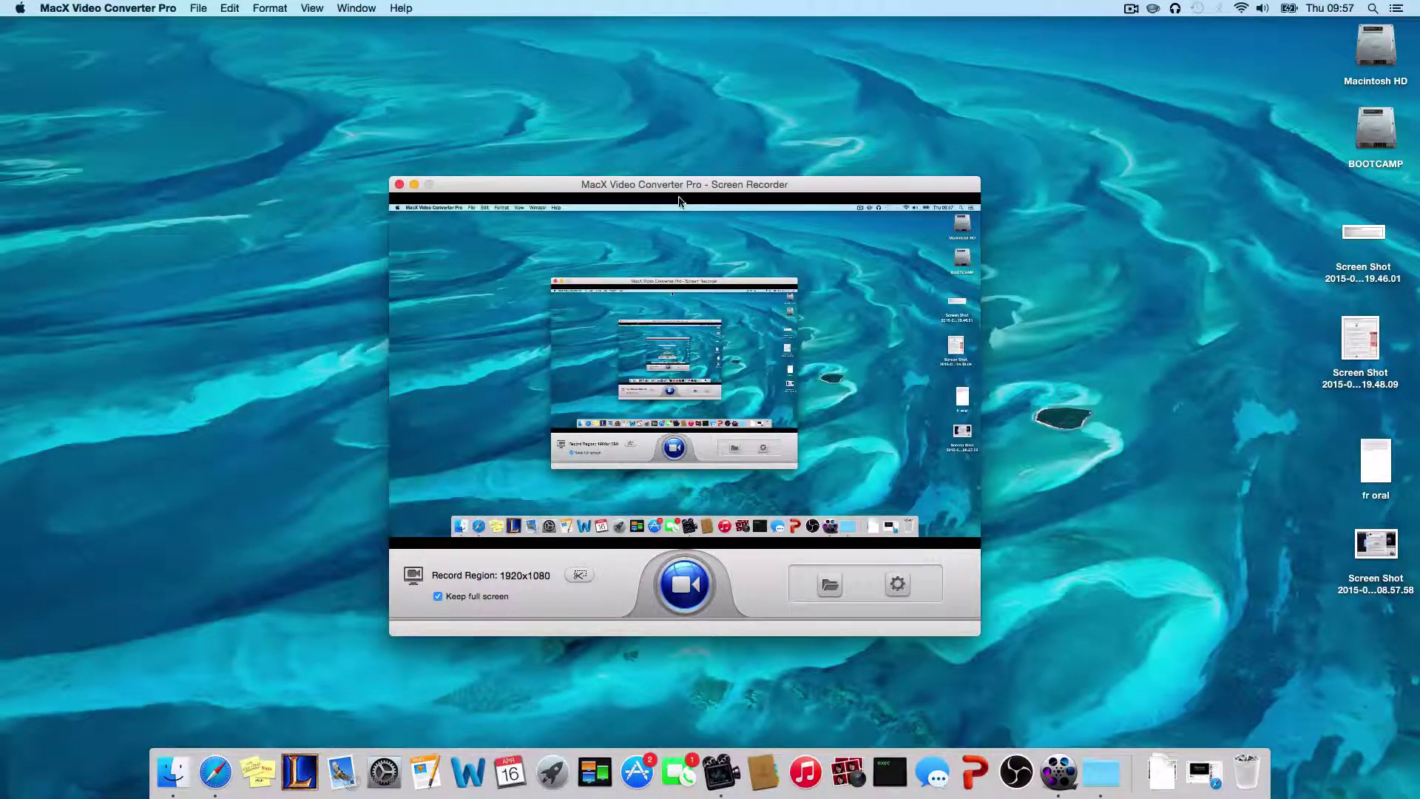
pyautogui.moveTo(681, 189); pyautogui.dragTo(691, 183)
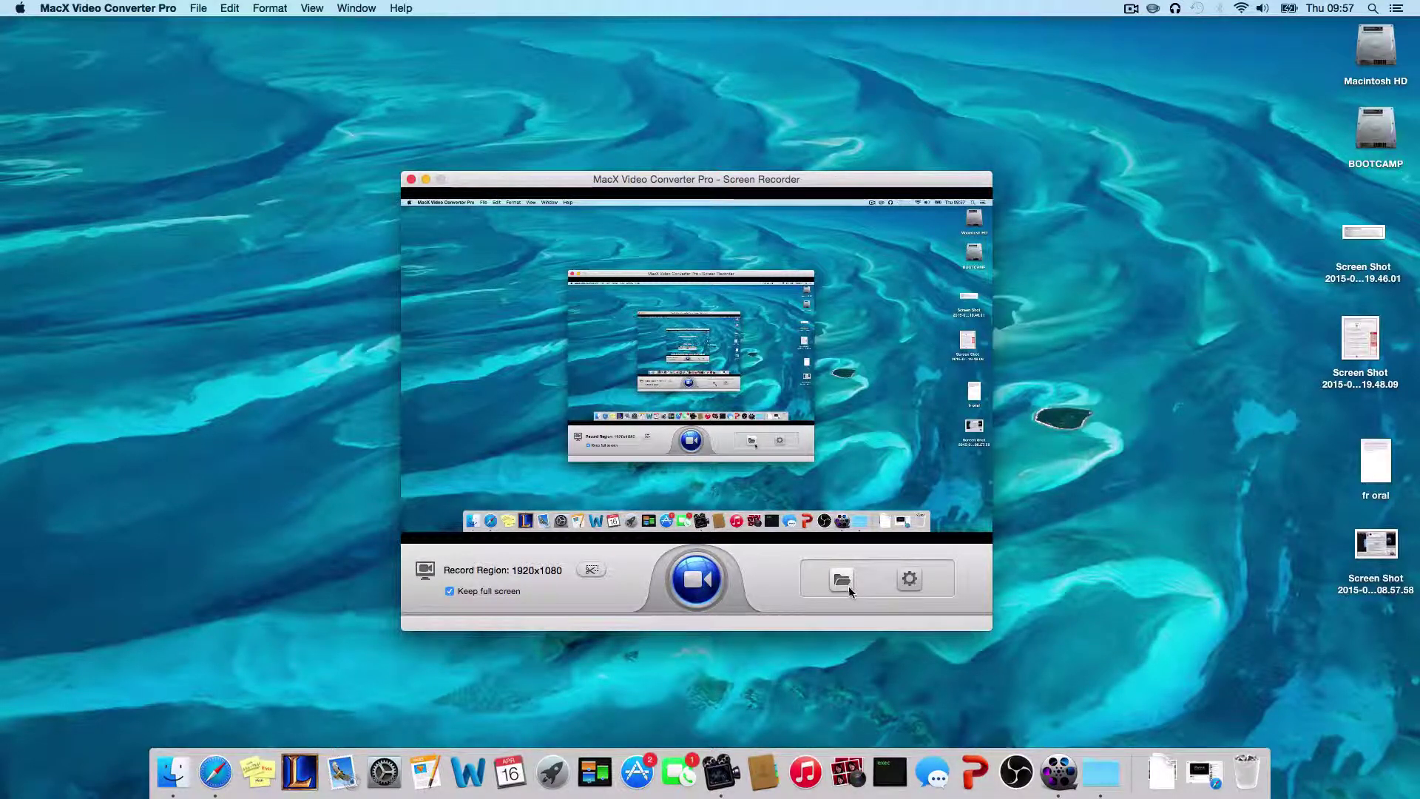
pyautogui.click(411, 182)
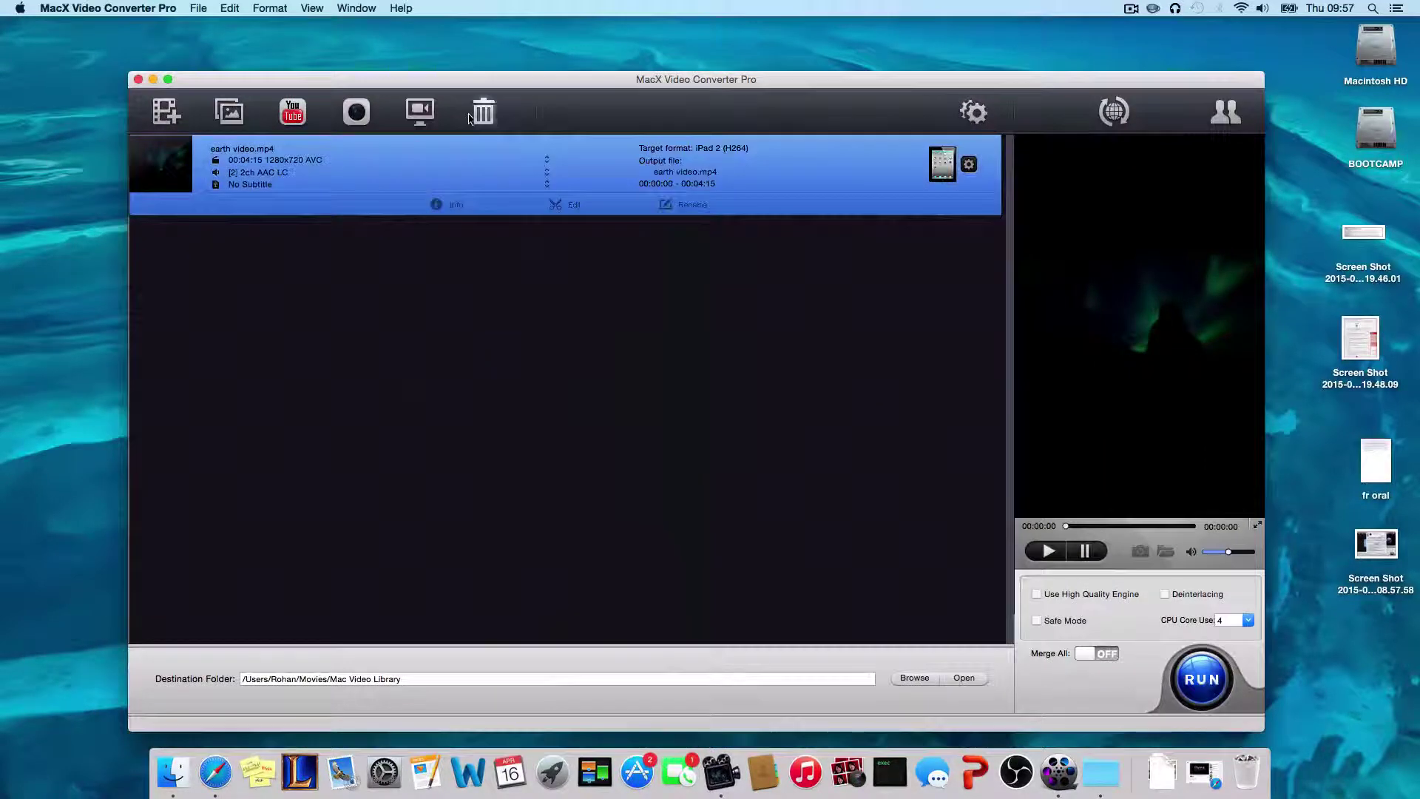